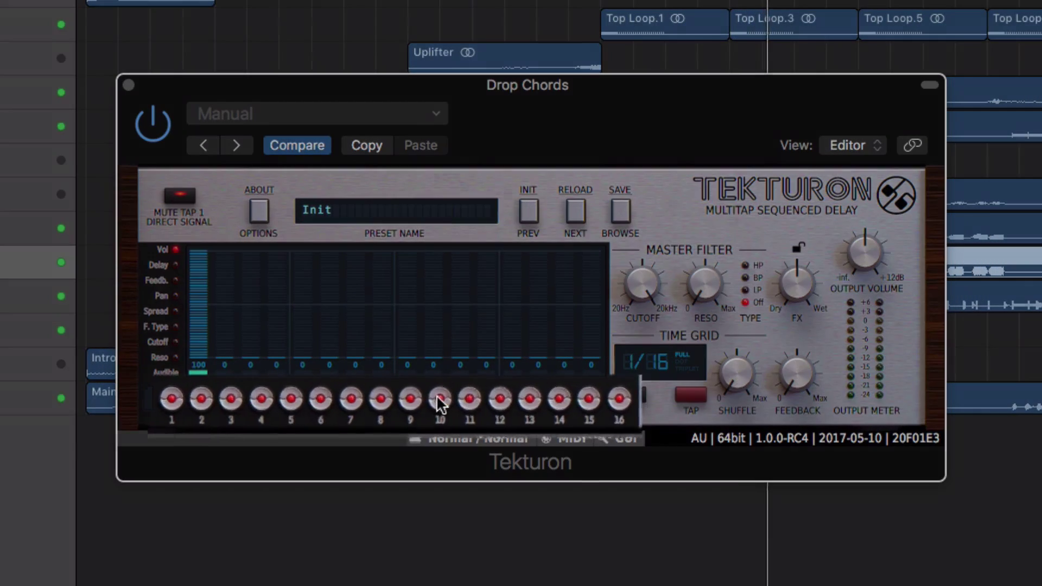
# Step: Toggle the input of delay tap 10 off and back on
pyautogui.click(434, 399)
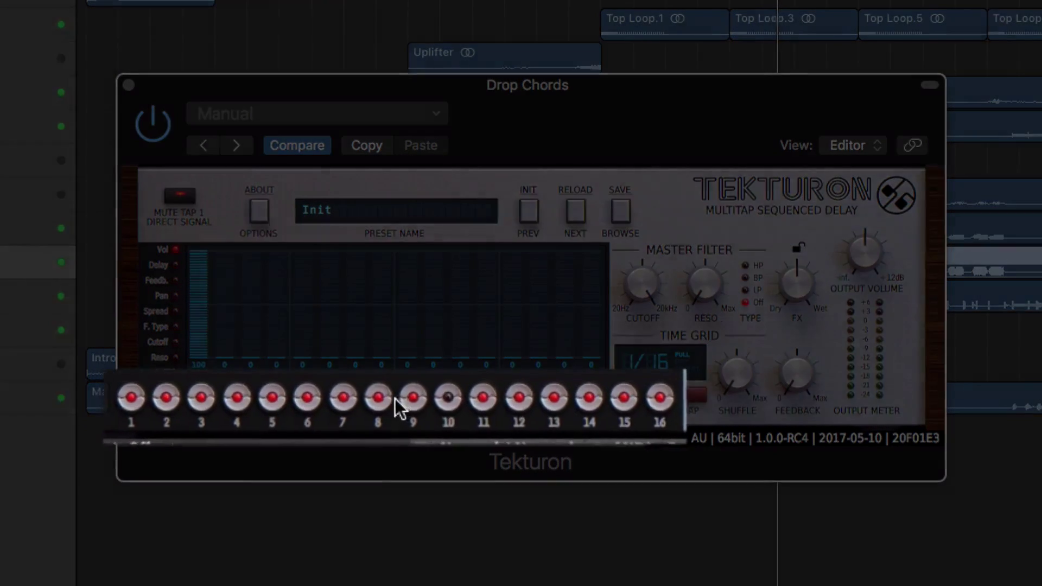
pyautogui.click(396, 399)
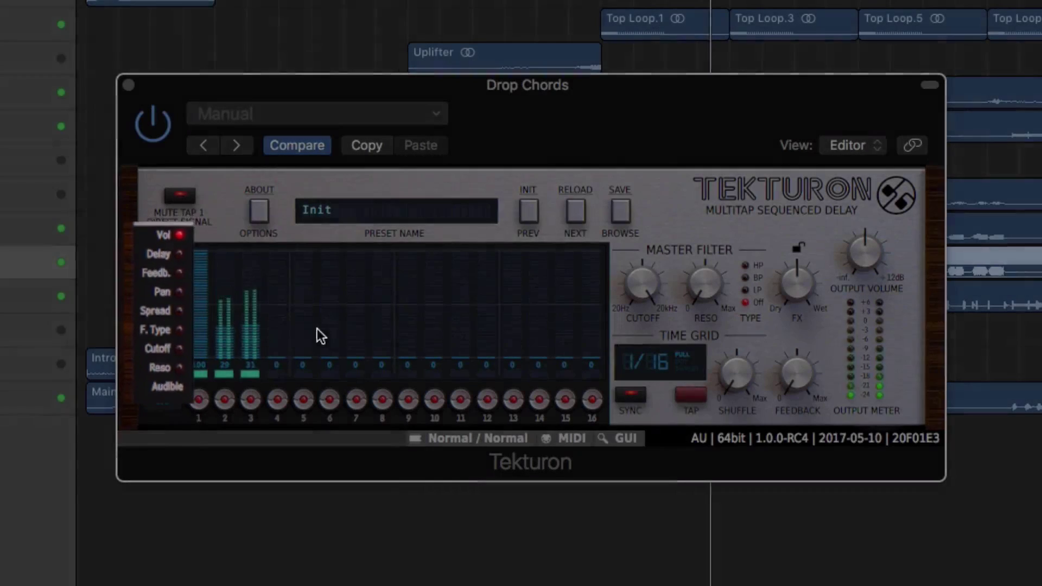
# Step: Set the tap volumes to 28 for tap 7, 51 for taps 9 and 11, 33 for tap 14 and 66 for tap 16
pyautogui.click(355, 327)
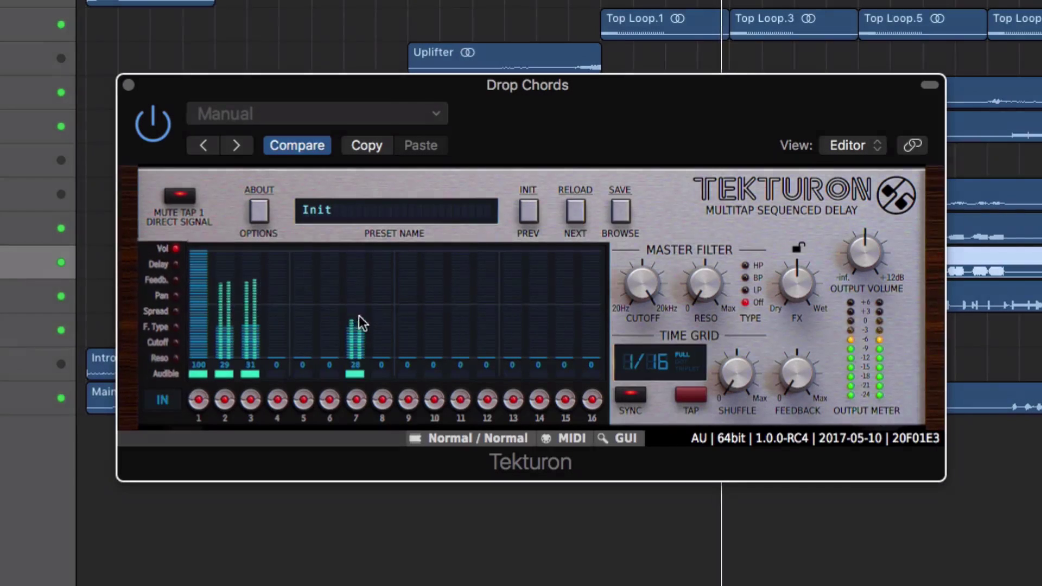
pyautogui.click(409, 307)
pyautogui.click(462, 307)
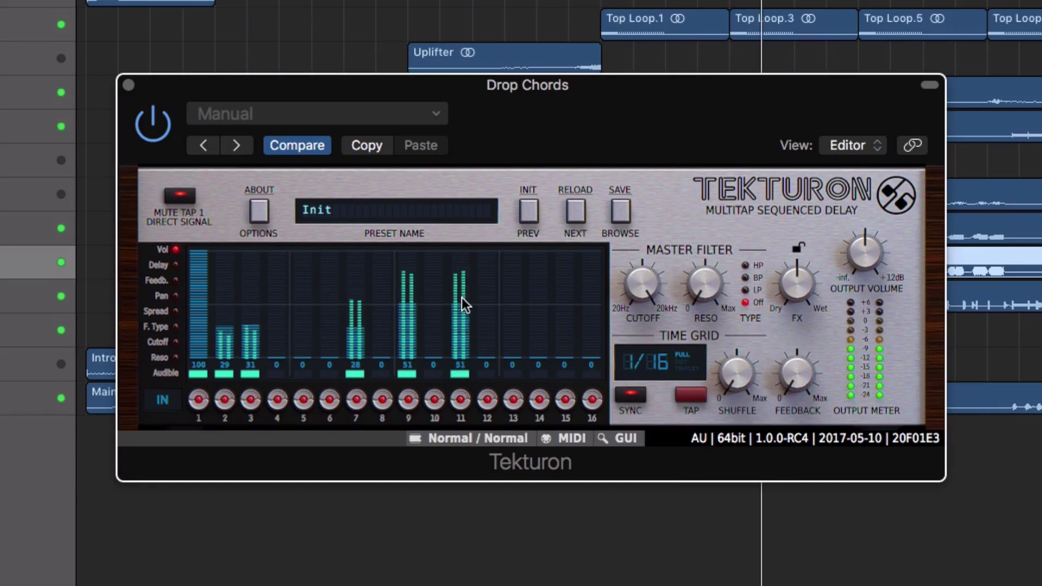
pyautogui.click(539, 323)
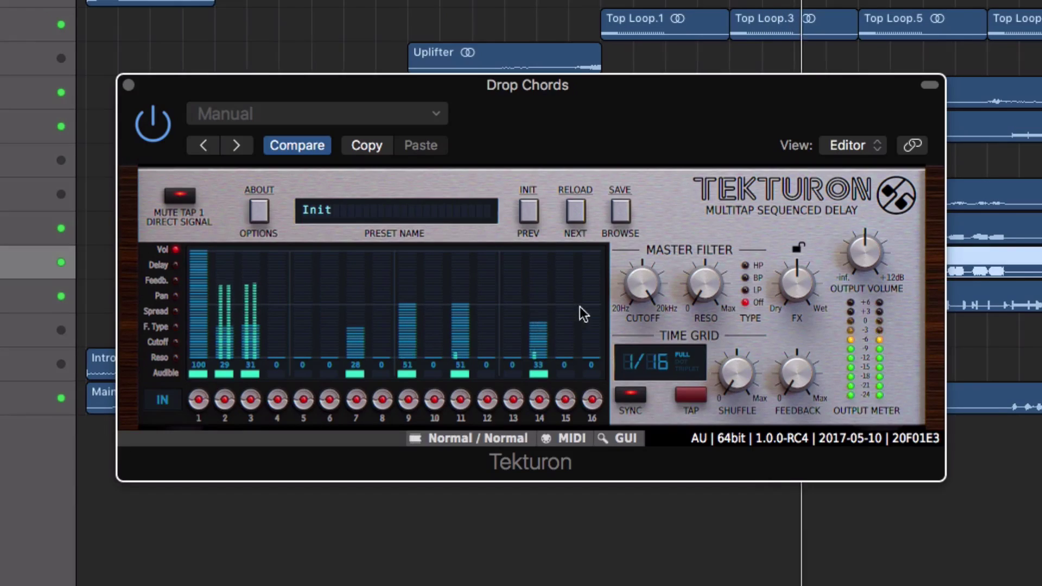
pyautogui.click(590, 288)
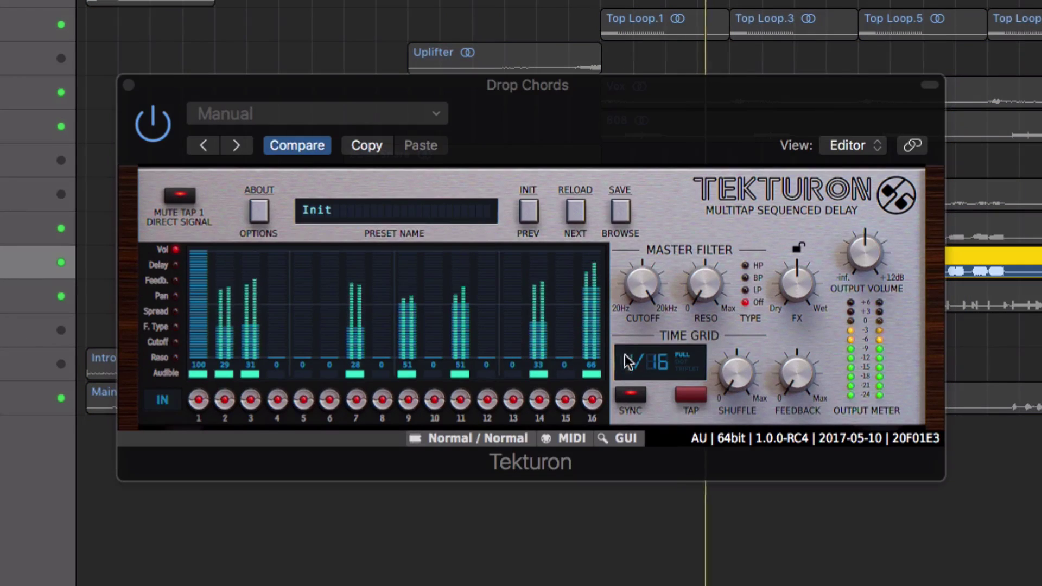
# Step: Switch off the inputs of taps 2 and 3
pyautogui.click(177, 266)
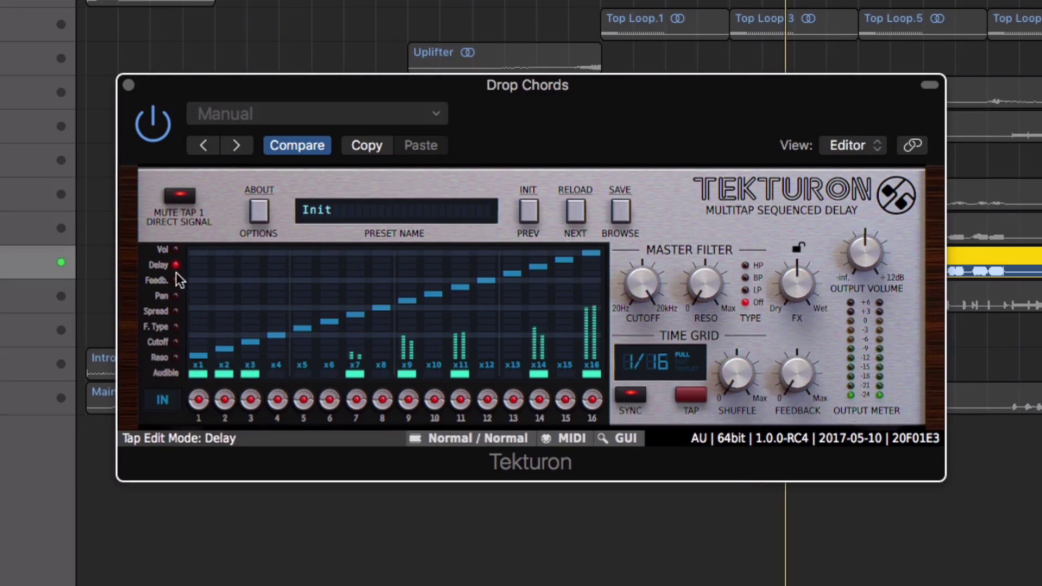
pyautogui.click(175, 249)
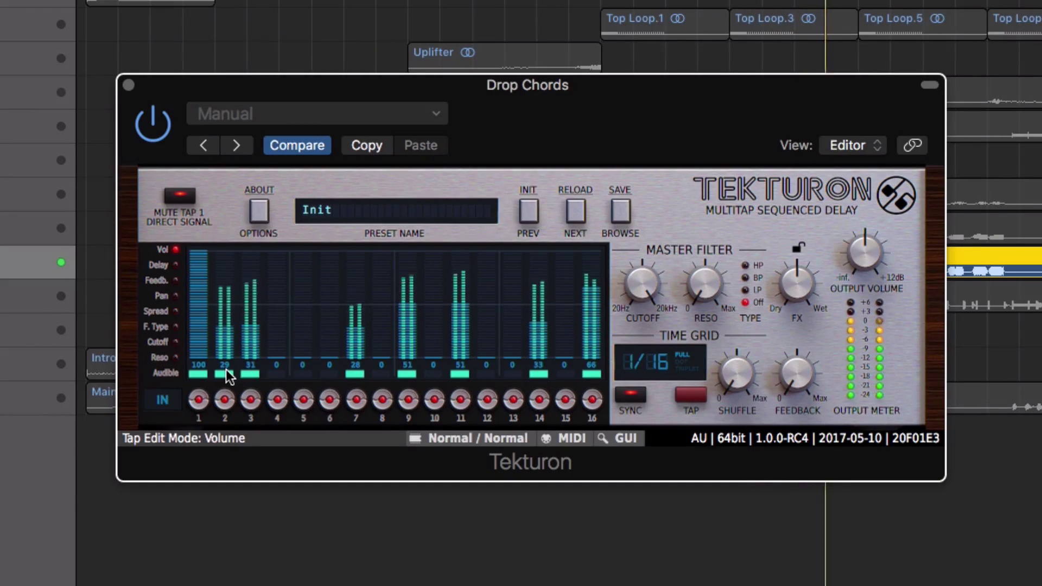
pyautogui.click(225, 400)
pyautogui.click(251, 400)
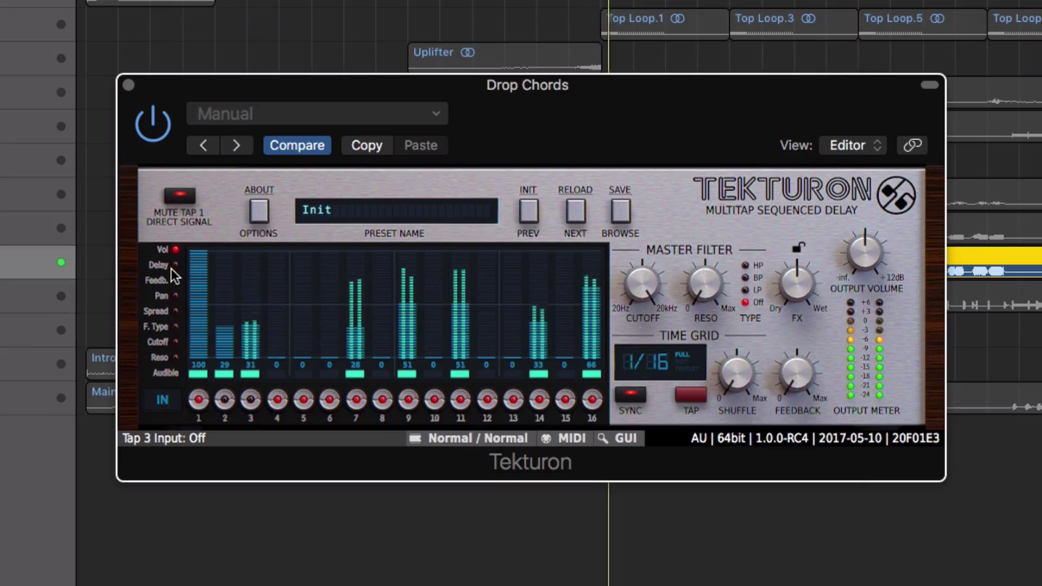
# Step: Set the tap delay times to x1 for taps 3 and 7, x3 for tap 9, x6 for tap 11 and x4 for tap 14
pyautogui.click(176, 265)
pyautogui.moveTo(357, 333); pyautogui.dragTo(355, 354)
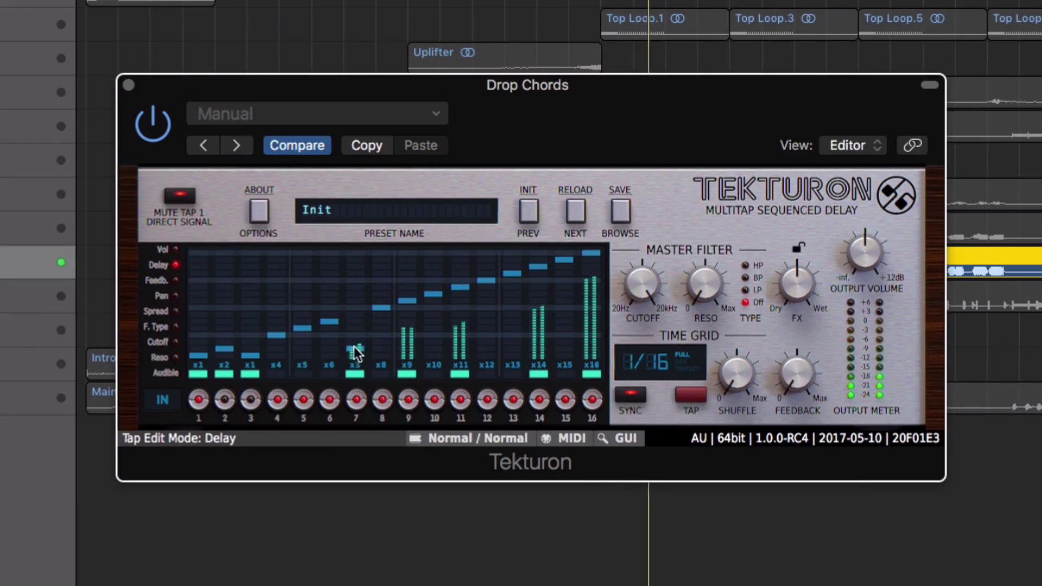
pyautogui.click(408, 341)
pyautogui.click(461, 321)
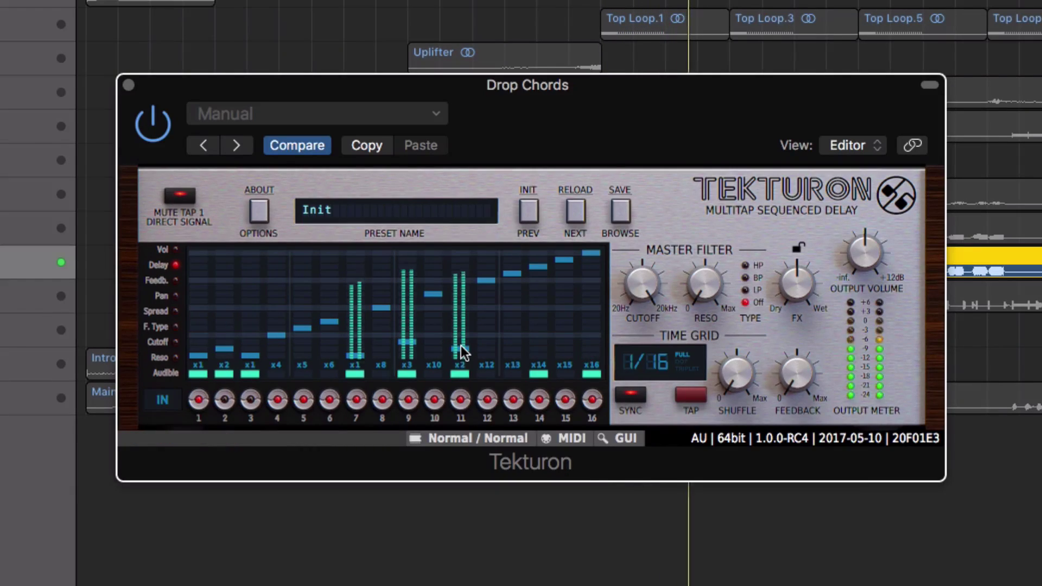
pyautogui.click(539, 335)
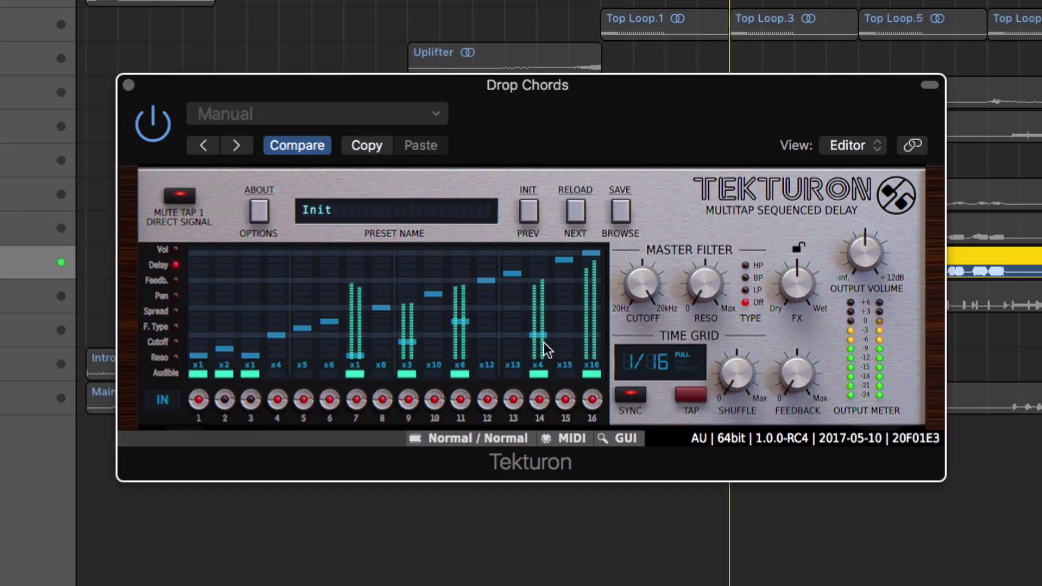
pyautogui.click(592, 321)
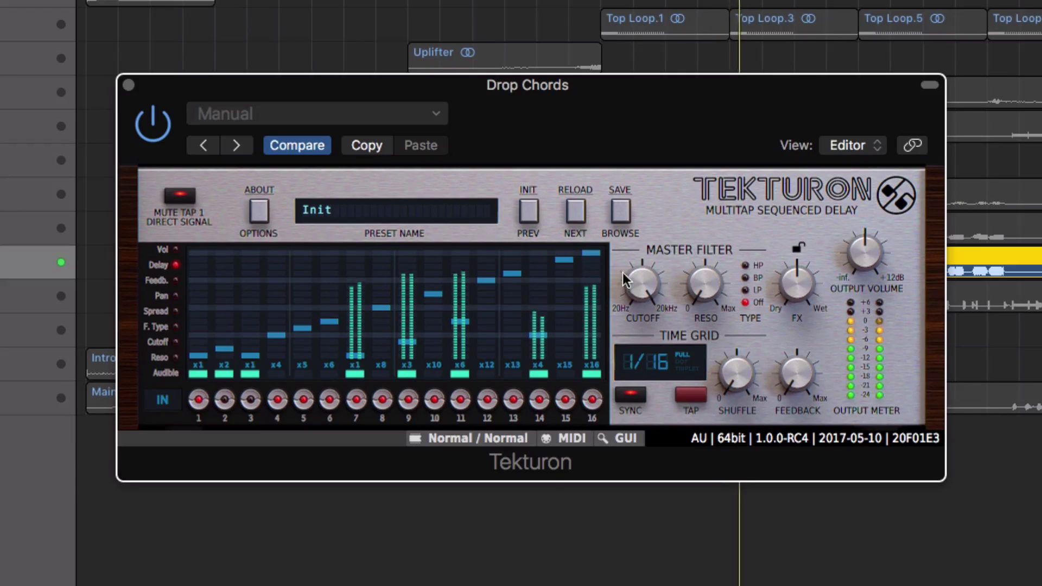
# Step: Set the tap feedback to 58 for tap 7, 50 for tap 9, 72 for tap 11 and 78 for tap 14, leaving tap 8 at 0
pyautogui.click(176, 280)
pyautogui.click(377, 321)
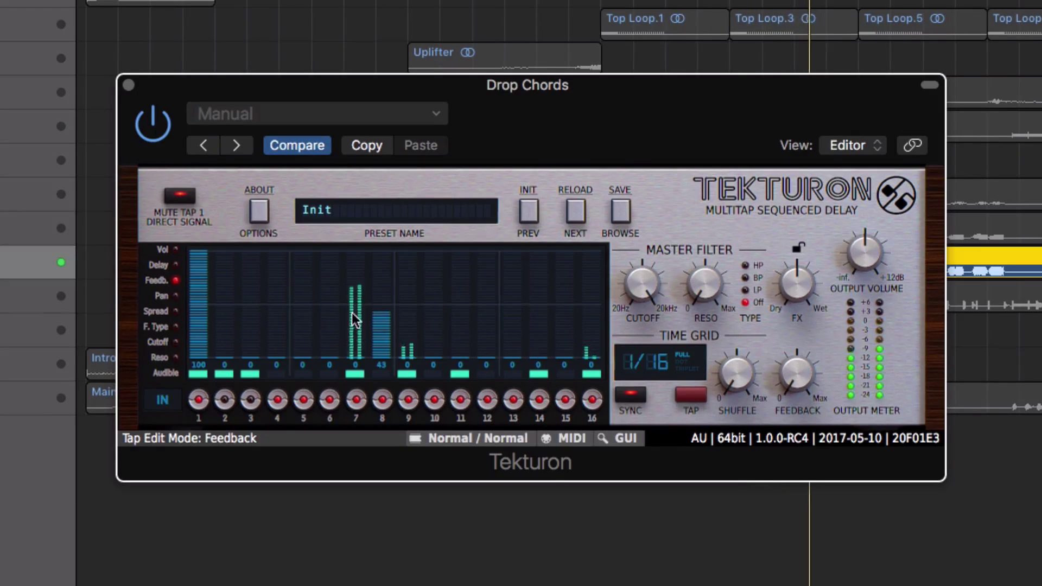
pyautogui.click(353, 297)
pyautogui.moveTo(386, 324); pyautogui.dragTo(387, 358)
pyautogui.click(409, 303)
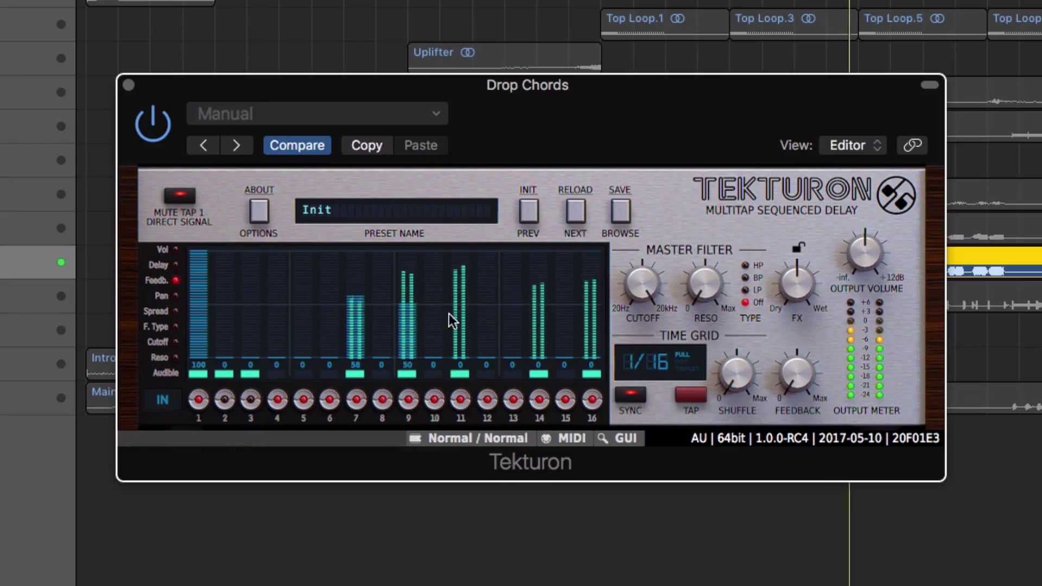
pyautogui.click(461, 281)
pyautogui.click(539, 278)
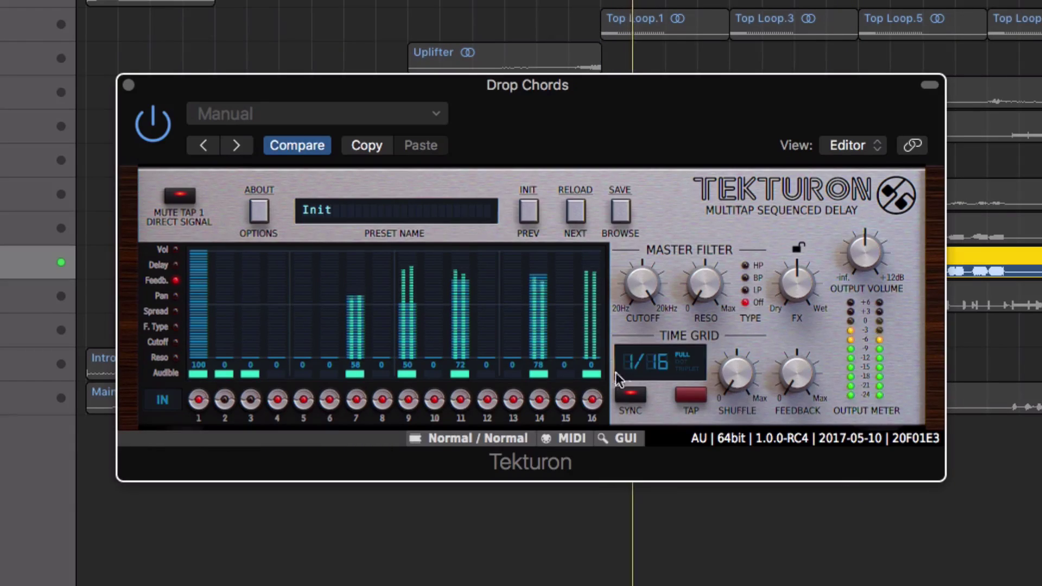
# Step: Set the master feedback to 31% and the feedback of tap 16 to 19
pyautogui.moveTo(797, 374); pyautogui.dragTo(784, 301)
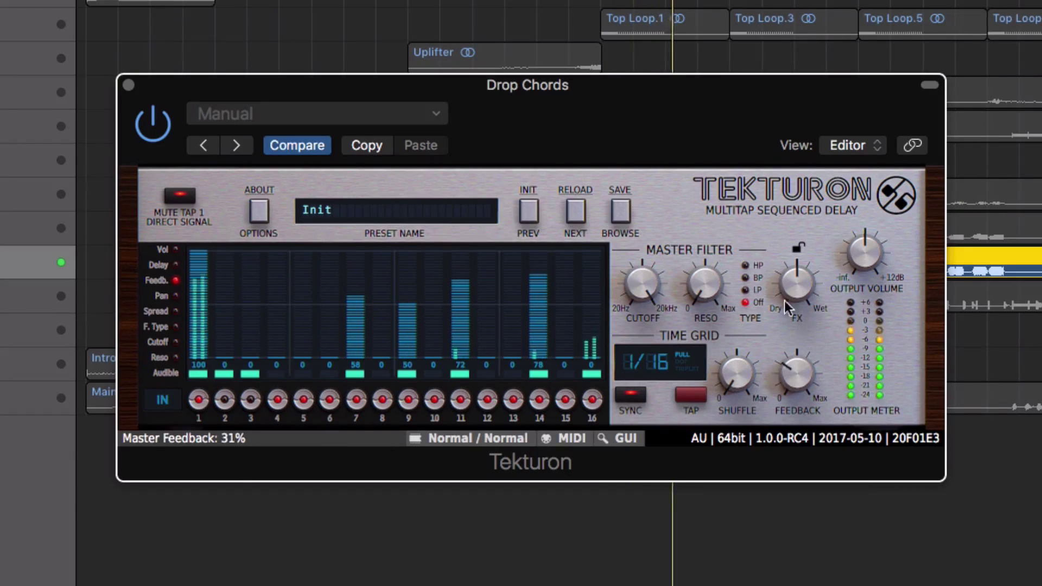
pyautogui.click(594, 308)
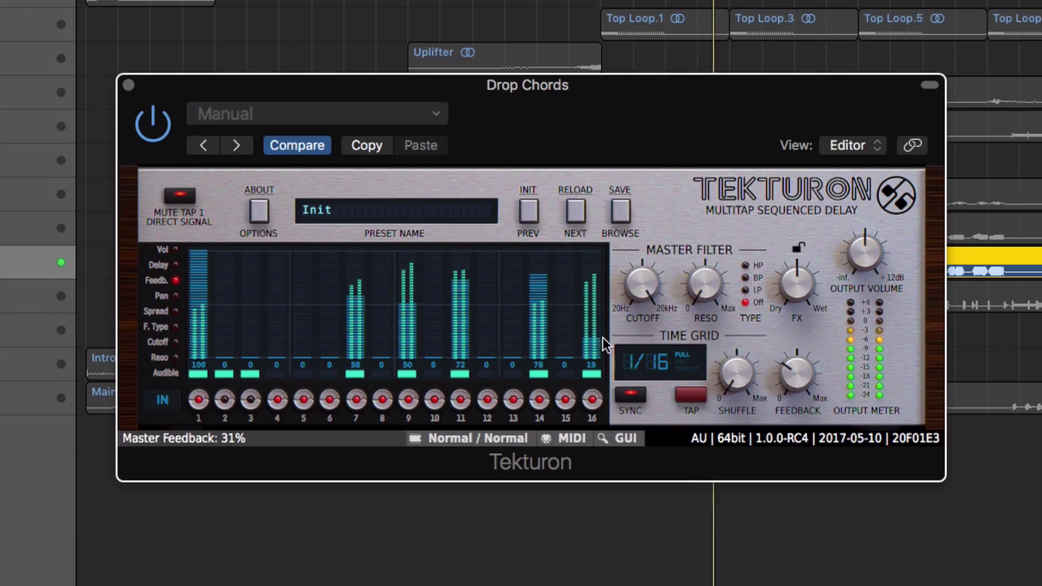
# Step: Set the tap panning to 68 for tap 7, -43 for tap 9, 52 for tap 11, -50 for tap 14 and 56 for tap 16
pyautogui.click(176, 296)
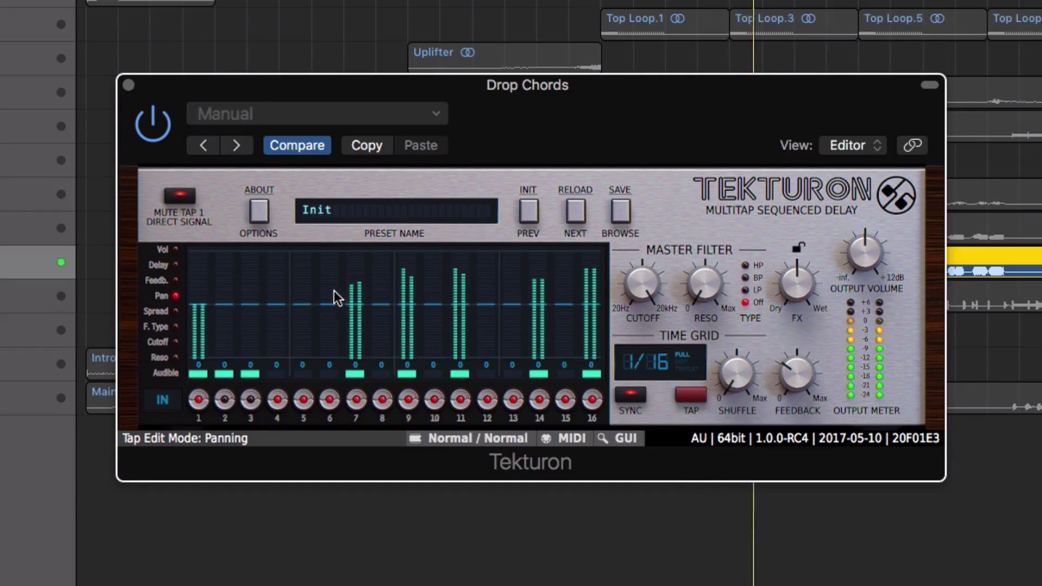
pyautogui.click(356, 272)
pyautogui.click(407, 308)
pyautogui.click(407, 326)
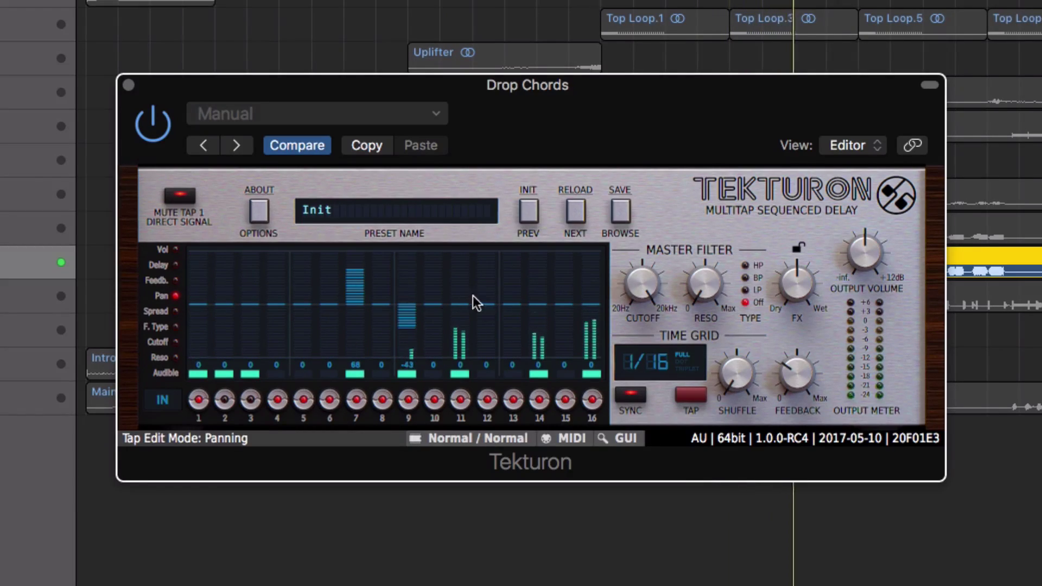
pyautogui.click(461, 279)
pyautogui.click(539, 328)
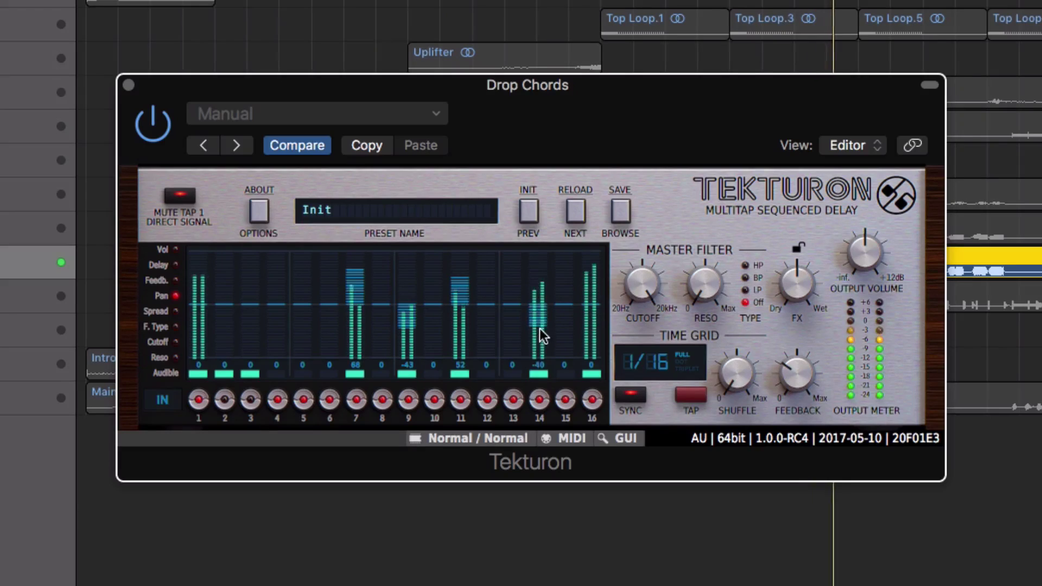
pyautogui.click(592, 271)
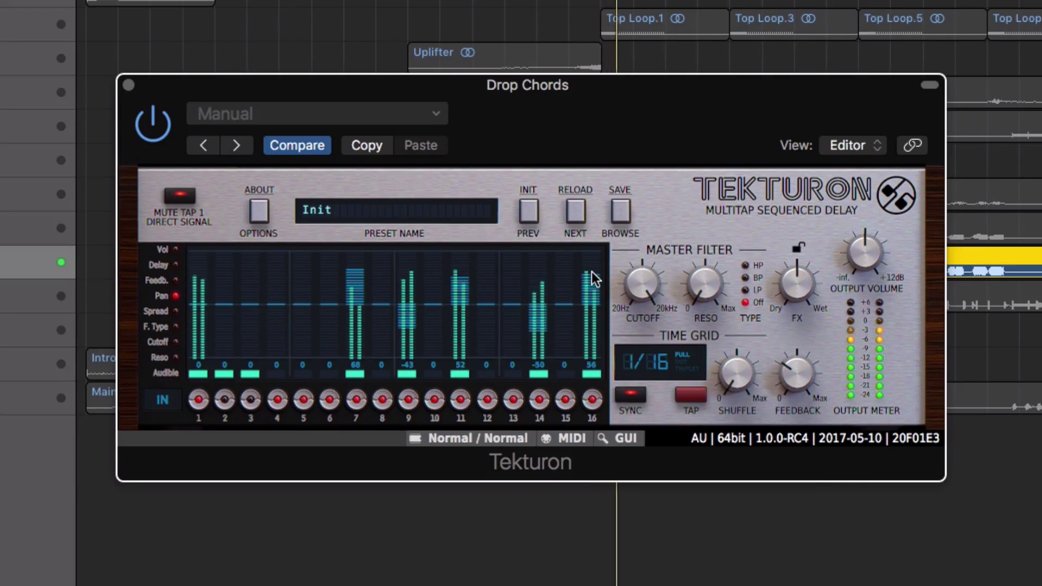
# Step: Raise the stereo spread of taps 7 to 9
pyautogui.click(176, 312)
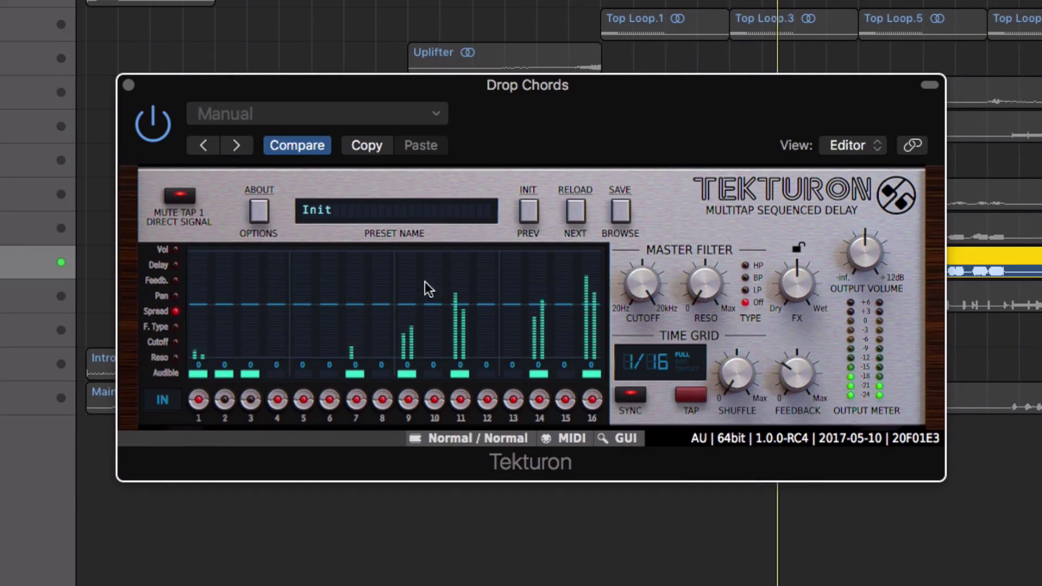
pyautogui.click(409, 294)
pyautogui.moveTo(407, 288)
pyautogui.mouseDown()
pyautogui.moveTo(493, 301)
pyautogui.moveTo(500, 275)
pyautogui.moveTo(559, 288)
pyautogui.moveTo(594, 321)
pyautogui.moveTo(519, 324)
pyautogui.moveTo(404, 290)
pyautogui.moveTo(350, 296)
pyautogui.mouseUp()
# Step: Show the filter types of the delay taps and unsolo the Drop Chords track
pyautogui.click(180, 325)
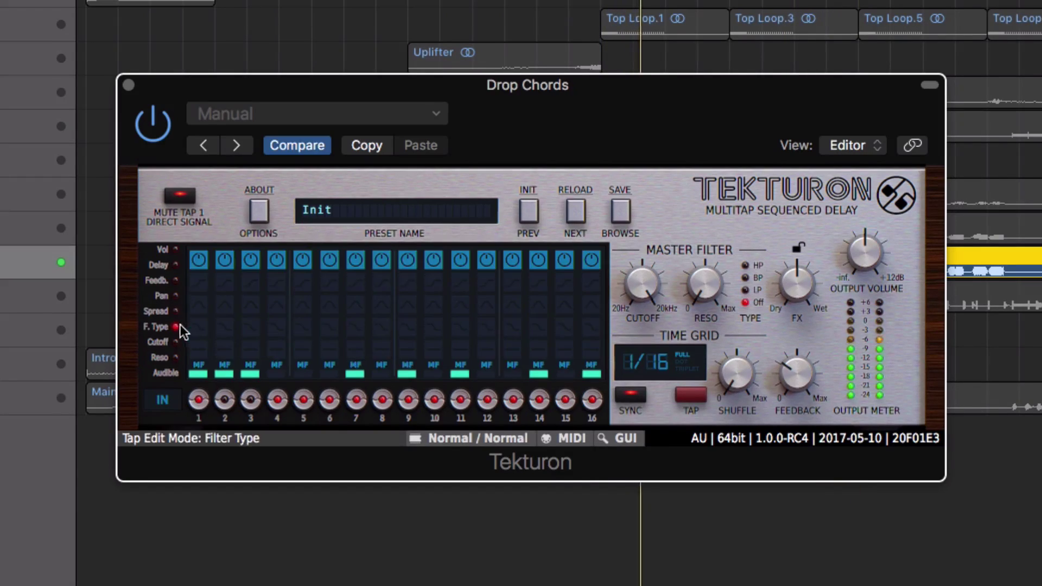
pyautogui.click(67, 263)
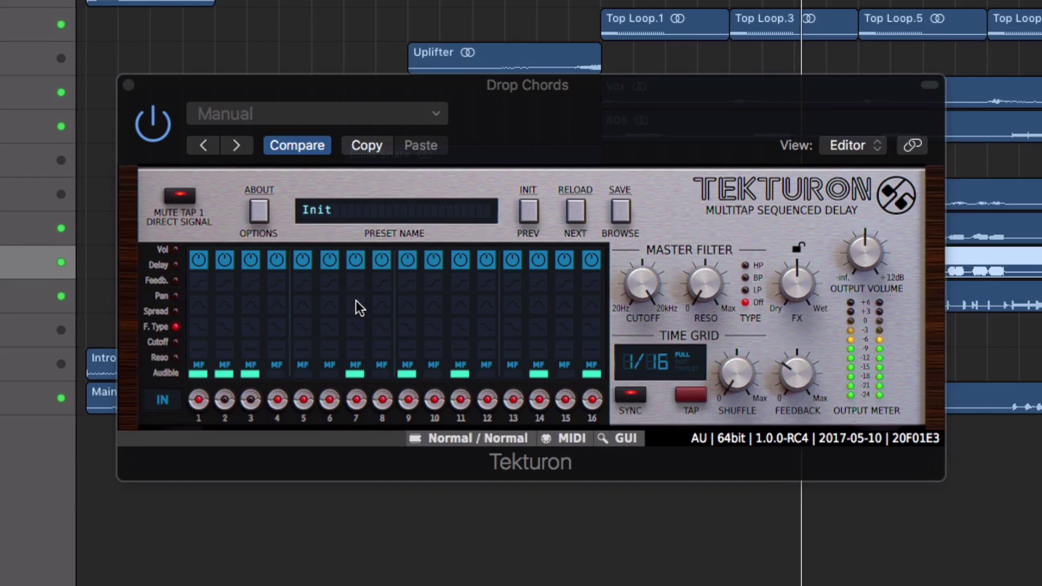
# Step: Switch the filter of tap 7 to OFF and back to MF
pyautogui.click(355, 365)
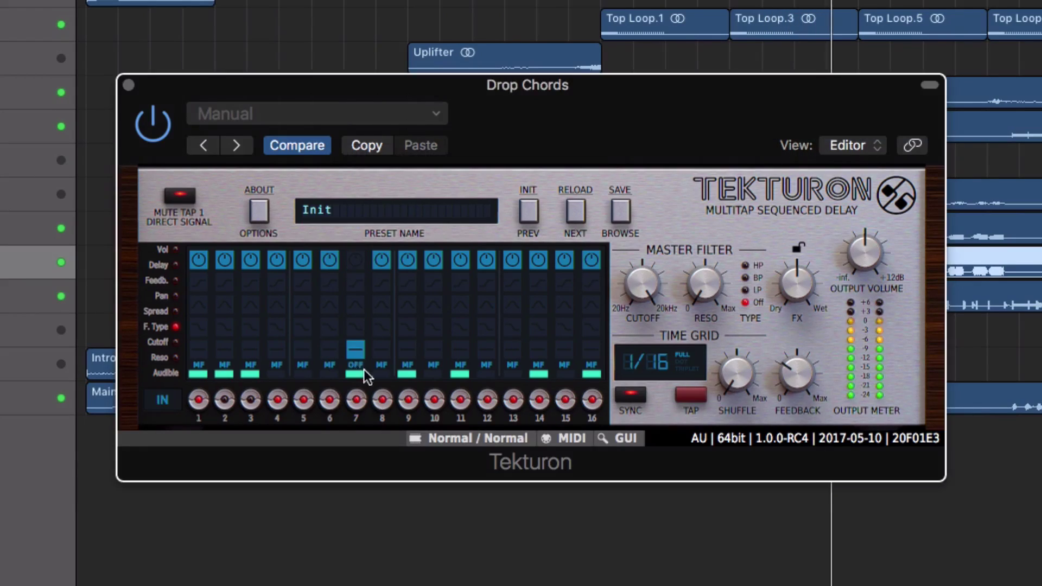
pyautogui.click(328, 327)
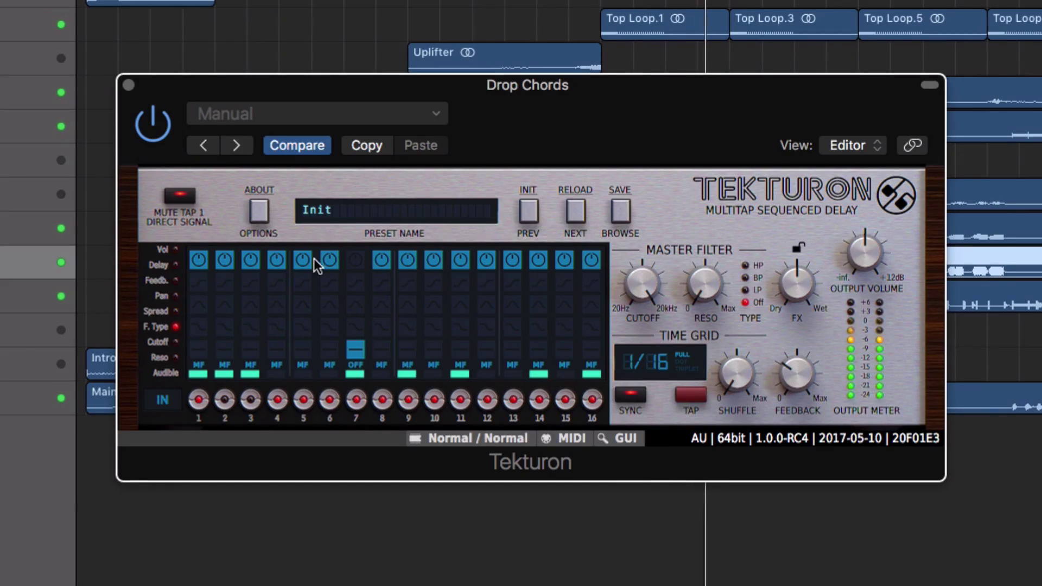
pyautogui.click(351, 258)
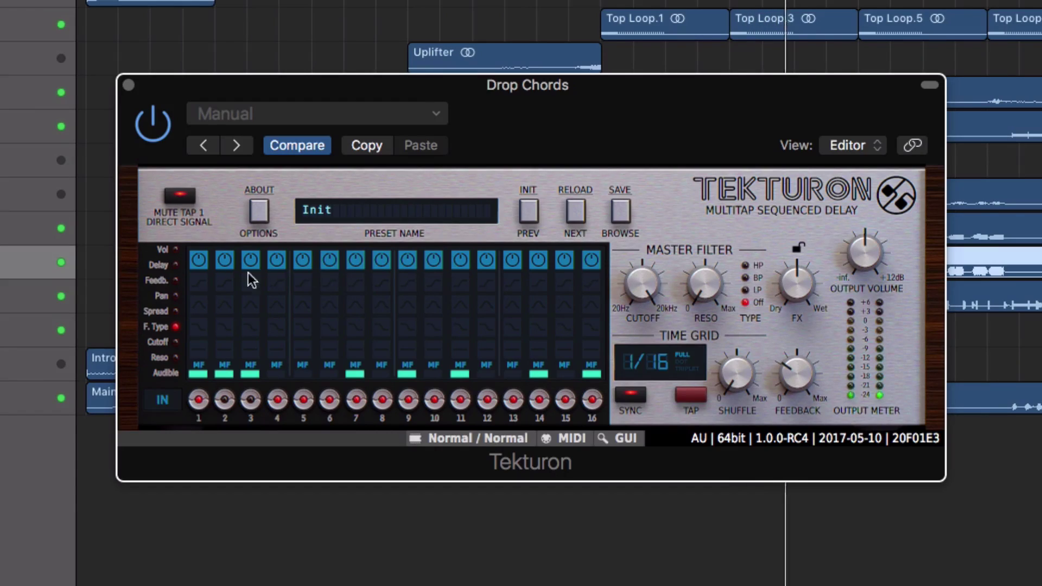
# Step: Set the filter type to band-pass for taps 5, 6, 8, 10, 11 and 13, and to high-pass for tap 14
pyautogui.click(304, 304)
pyautogui.click(329, 305)
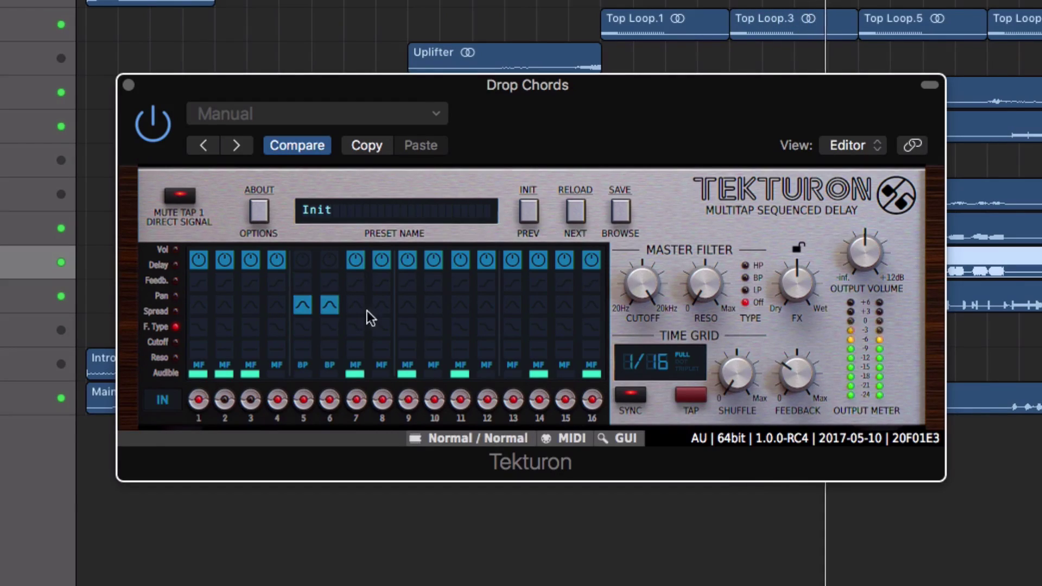
pyautogui.click(381, 305)
pyautogui.click(434, 305)
pyautogui.click(460, 305)
pyautogui.click(510, 304)
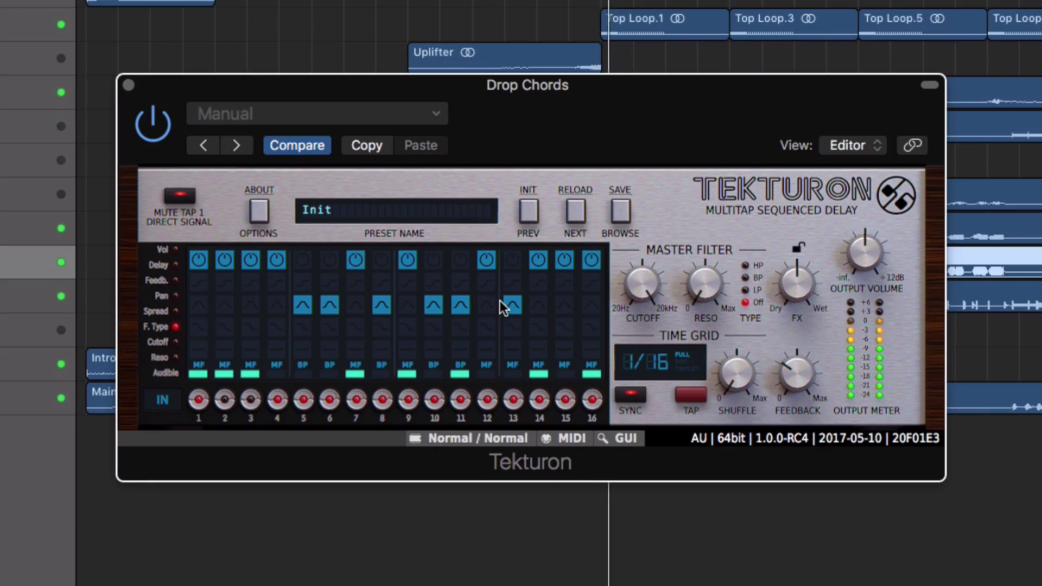
pyautogui.click(541, 299)
pyautogui.click(540, 281)
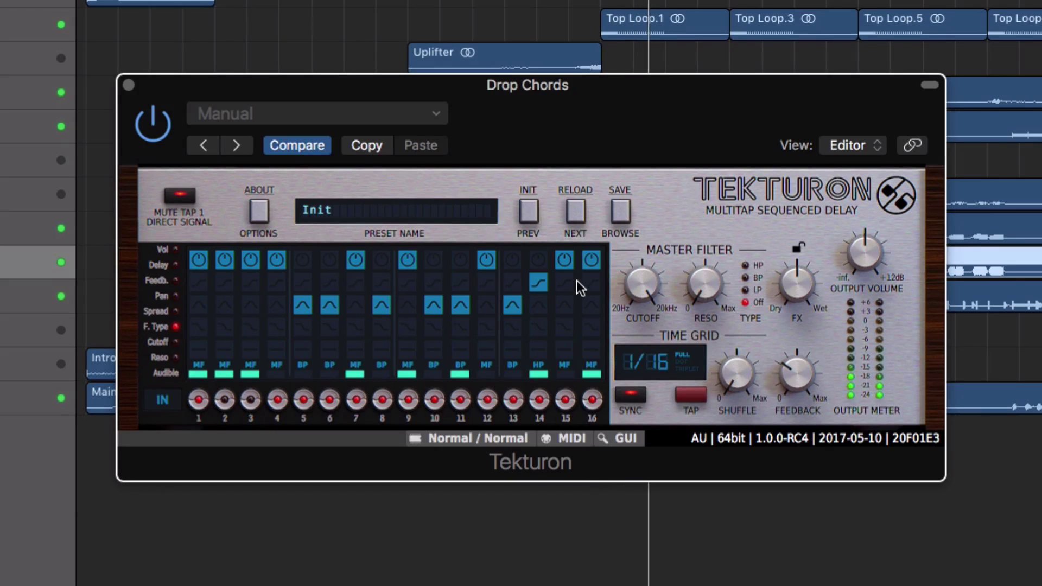
# Step: Set the filter cutoff of taps 7, 9, 11, 13, 14, 15 and 16 to 36, 71, 48, 35, 43, 50 and 61
pyautogui.click(175, 343)
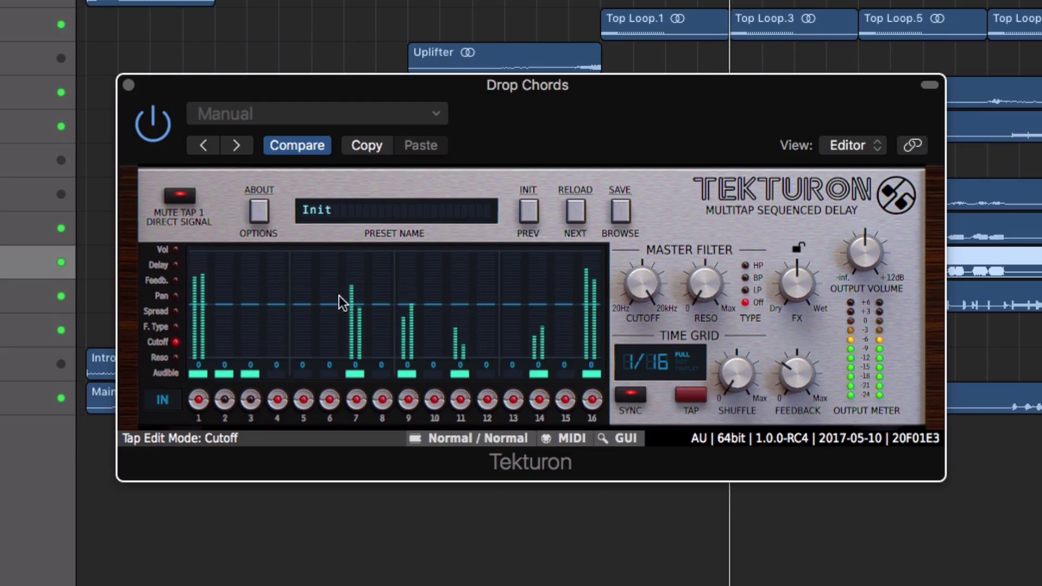
pyautogui.moveTo(339, 295)
pyautogui.mouseDown()
pyautogui.moveTo(363, 282)
pyautogui.moveTo(561, 292)
pyautogui.mouseUp()
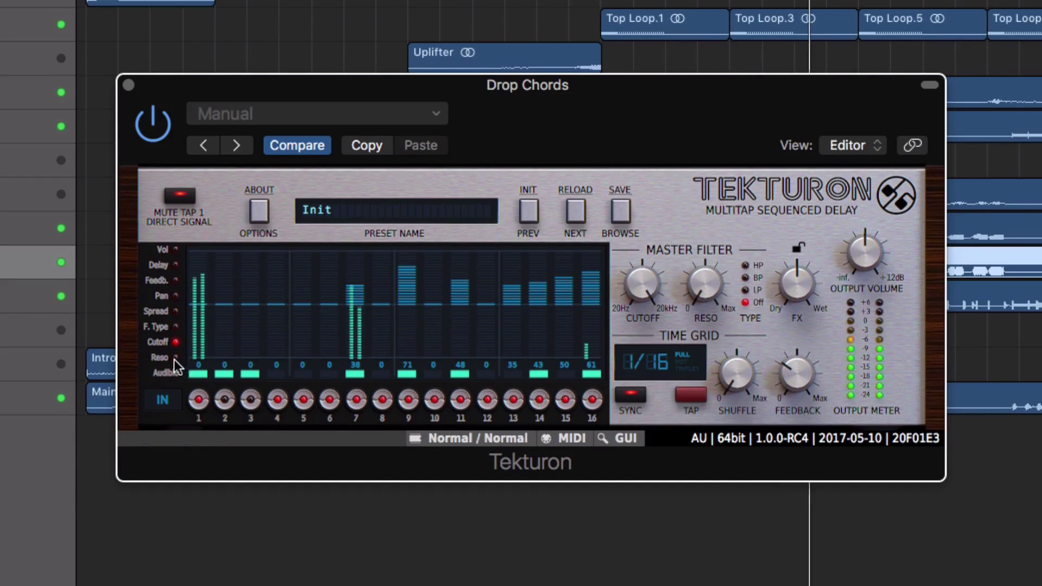
# Step: Set the filter resonance to 45 for tap 7, 55 for tap 10, 58 for tap 11 and 70 for tap 16
pyautogui.click(176, 357)
pyautogui.click(353, 289)
pyautogui.moveTo(425, 287); pyautogui.dragTo(477, 281)
pyautogui.click(588, 278)
pyautogui.moveTo(588, 278); pyautogui.dragTo(597, 264)
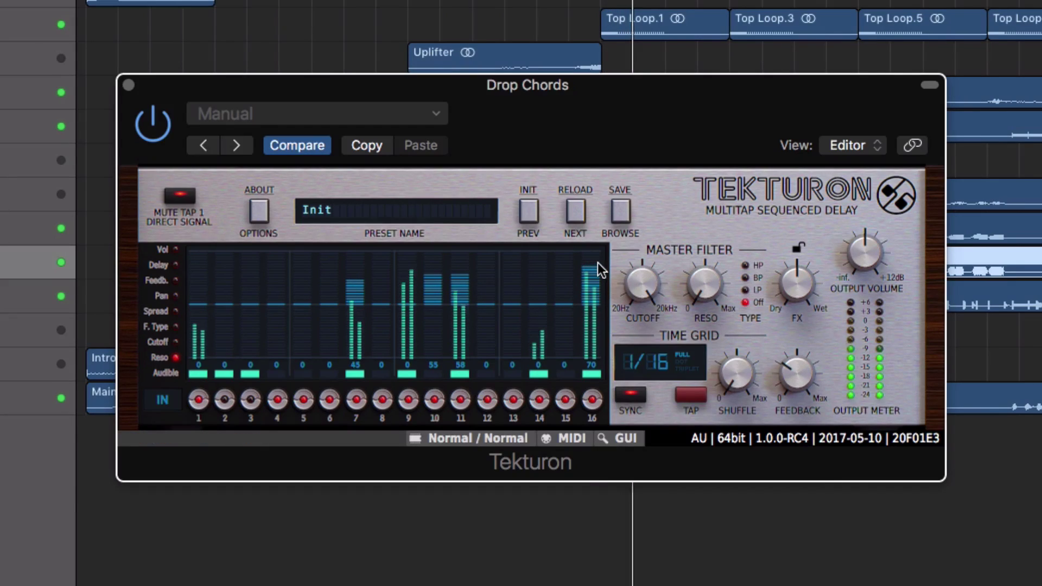
# Step: Switch the inputs of taps 2 and 3 back on
pyautogui.click(224, 400)
pyautogui.click(251, 400)
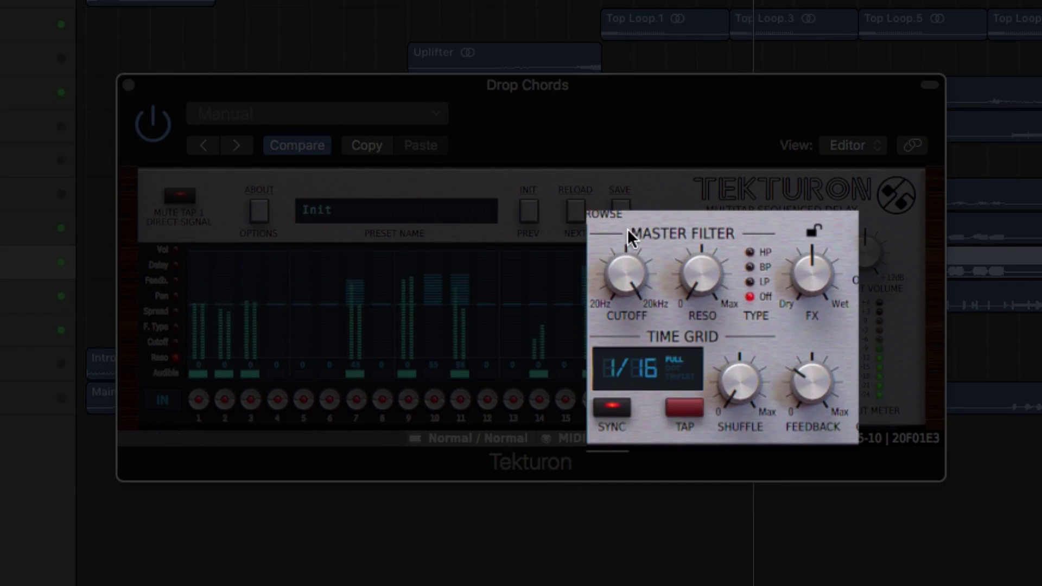
# Step: Switch the master filter to band-pass, sweep its cutoff down to about 467 Hz and back up slightly, and raise the resonance slightly
pyautogui.moveTo(629, 262); pyautogui.dragTo(742, 270)
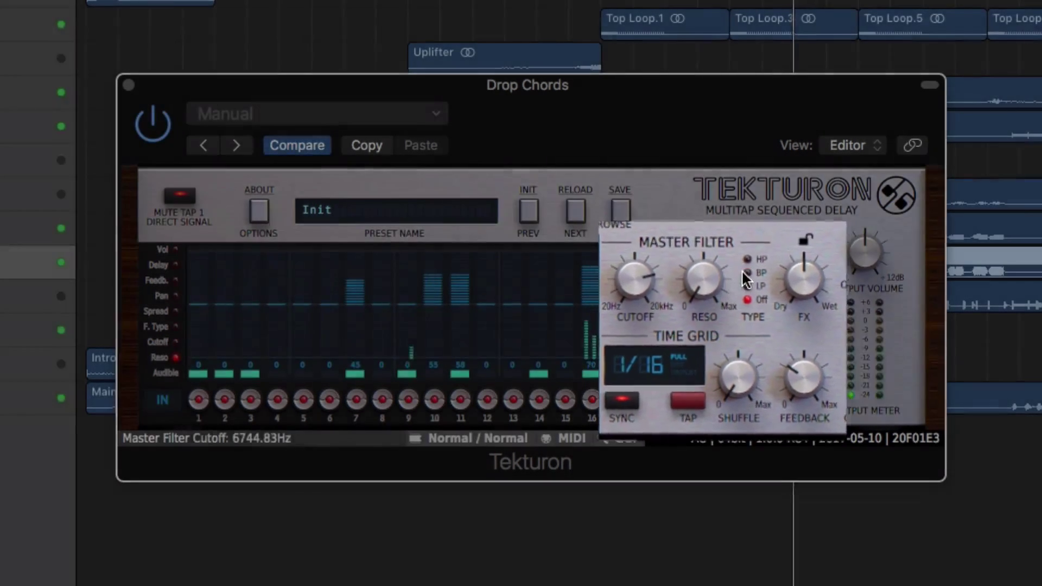
pyautogui.click(744, 270)
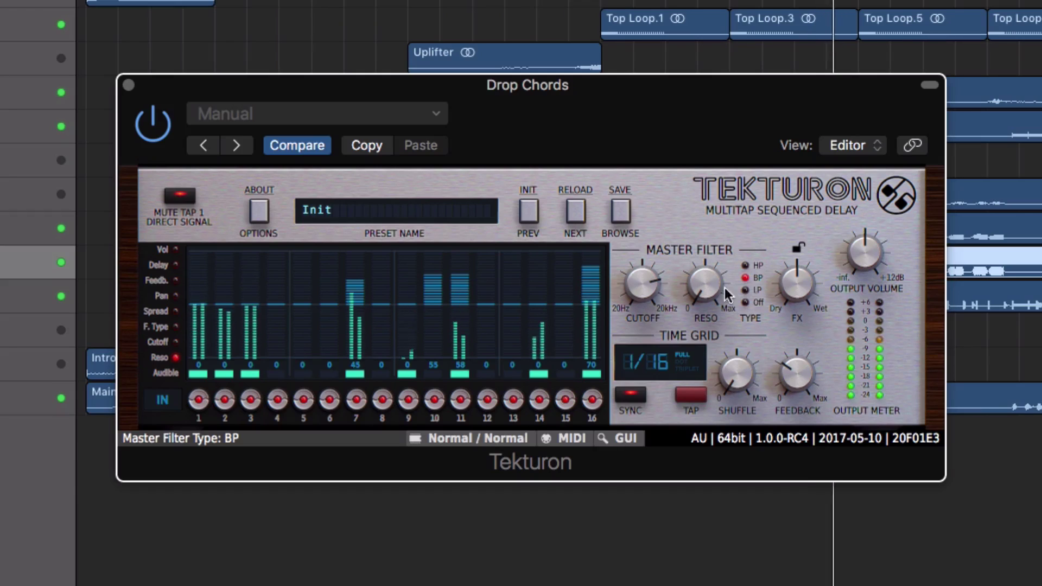
pyautogui.moveTo(702, 275); pyautogui.dragTo(701, 267)
pyautogui.moveTo(643, 282); pyautogui.dragTo(638, 410)
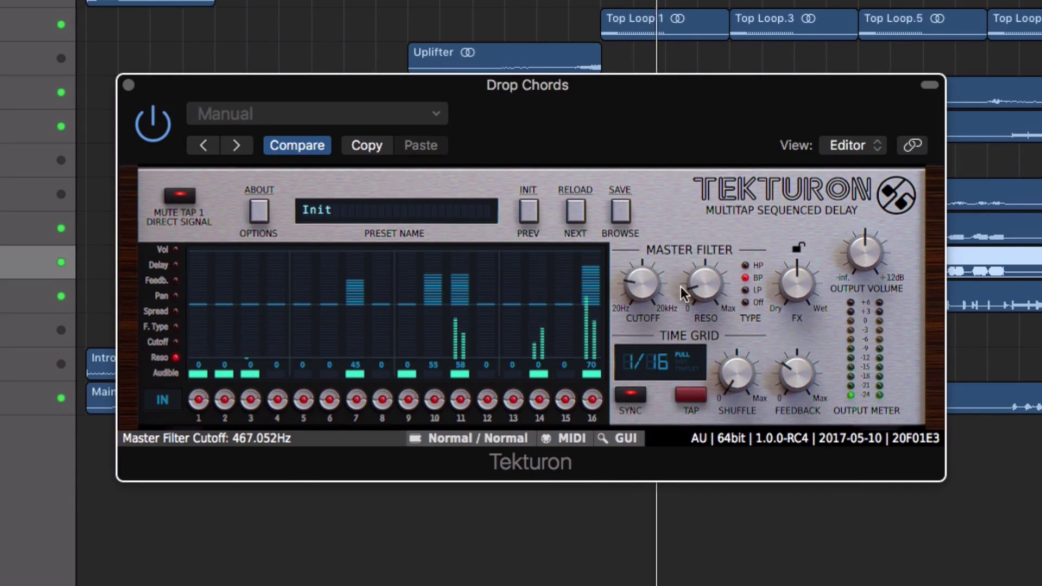
pyautogui.moveTo(706, 271); pyautogui.dragTo(709, 252)
pyautogui.moveTo(646, 284)
pyautogui.mouseDown()
pyautogui.moveTo(660, 160)
pyautogui.moveTo(641, 274)
pyautogui.mouseUp()
pyautogui.moveTo(705, 282); pyautogui.dragTo(697, 322)
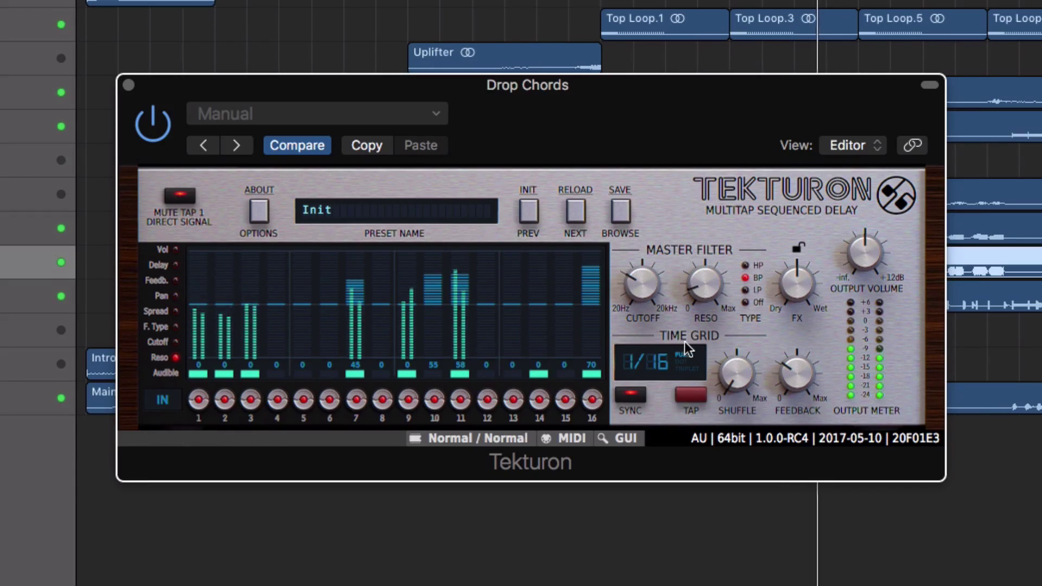
# Step: Try a time grid of 1/8
pyautogui.moveTo(663, 366); pyautogui.dragTo(655, 432)
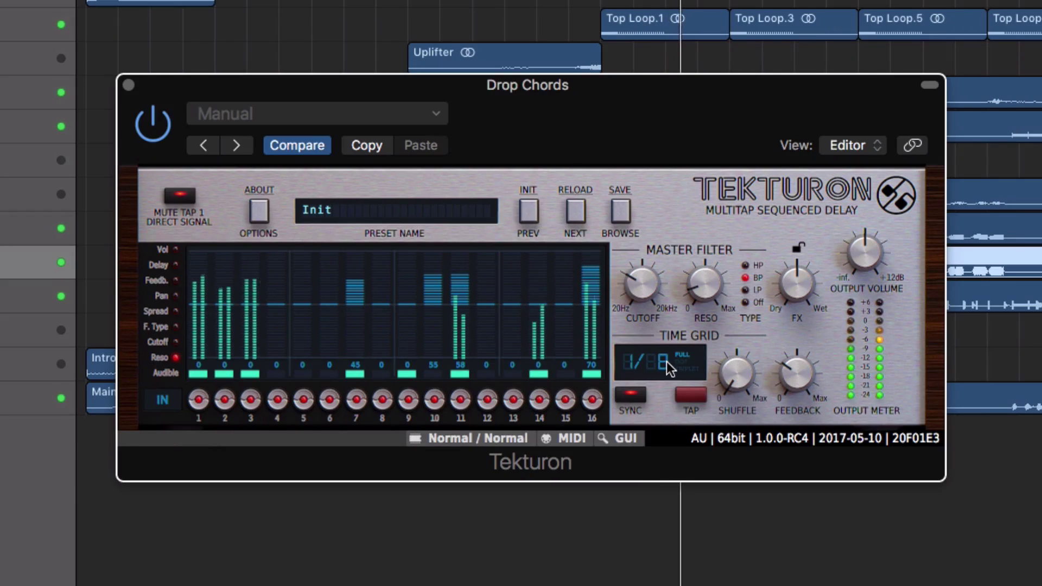
# Step: Raise the FX mix toward wet and switch the master filter to low-pass with a higher cutoff
pyautogui.moveTo(801, 295); pyautogui.dragTo(803, 290)
pyautogui.moveTo(647, 278); pyautogui.dragTo(729, 261)
pyautogui.click(743, 287)
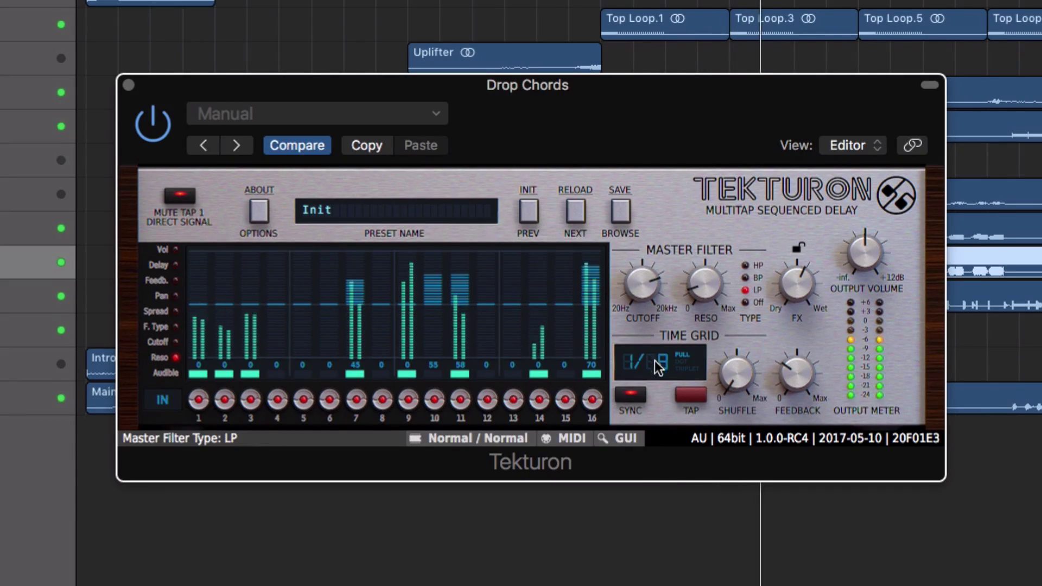
# Step: Try a 1/64 time grid, return it to 1/16, and change its note scale to dotted and finally to triplet
pyautogui.moveTo(668, 343)
pyautogui.mouseDown()
pyautogui.moveTo(676, 279)
pyautogui.moveTo(683, 294)
pyautogui.moveTo(661, 357)
pyautogui.moveTo(668, 273)
pyautogui.moveTo(663, 333)
pyautogui.mouseUp()
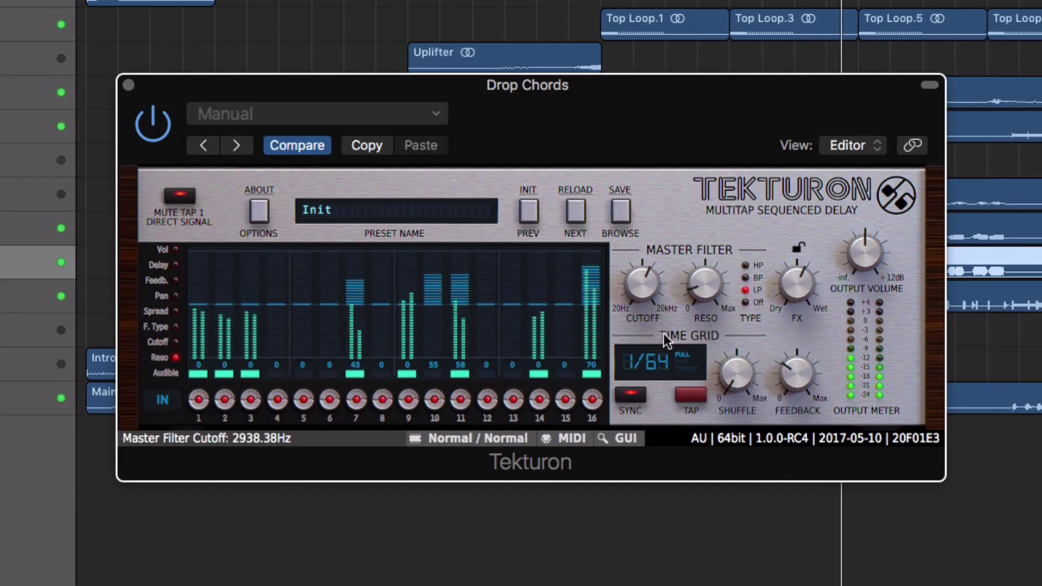
pyautogui.moveTo(656, 387); pyautogui.dragTo(643, 489)
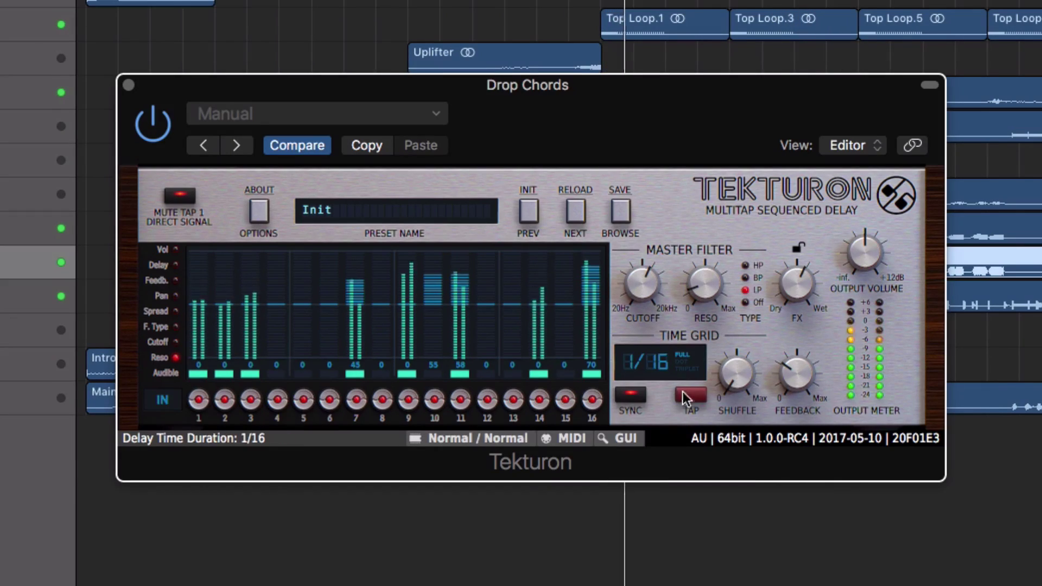
pyautogui.click(685, 361)
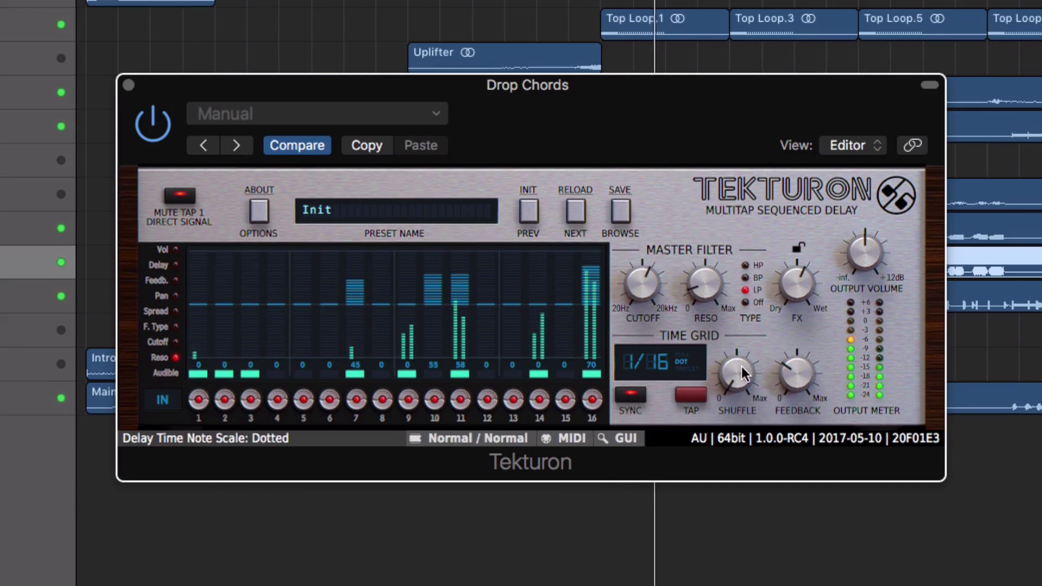
pyautogui.click(690, 369)
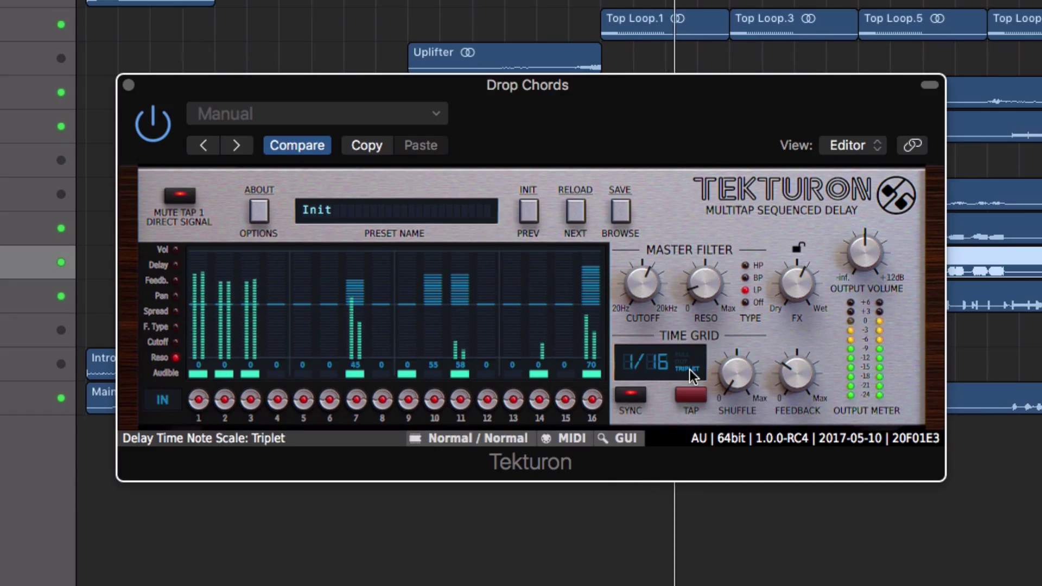
# Step: Turn off the delay time sync, tap in a 500 ms grid time, and turn sync back on
pyautogui.click(629, 390)
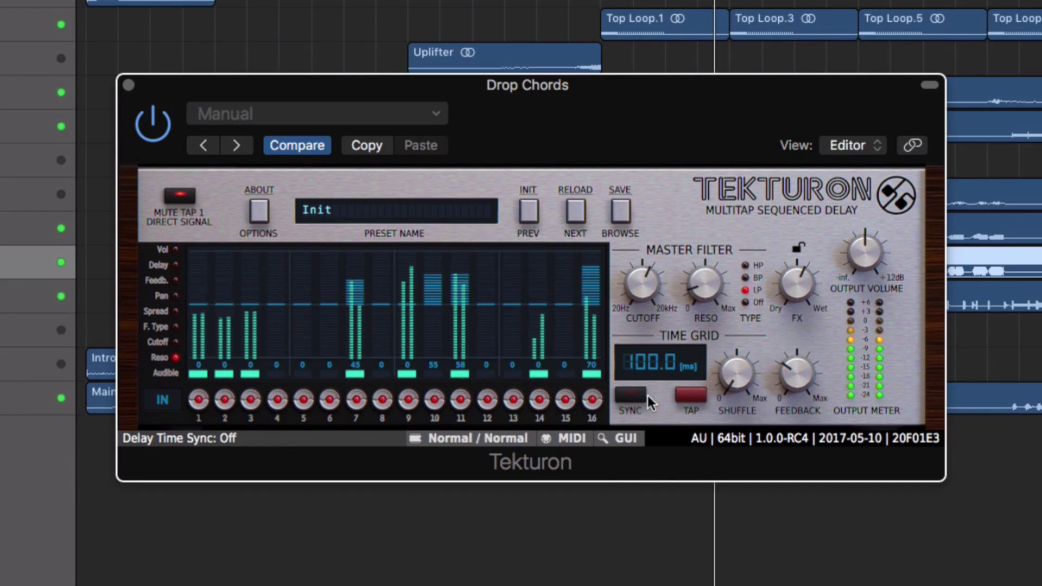
pyautogui.click(689, 392)
pyautogui.click(689, 393)
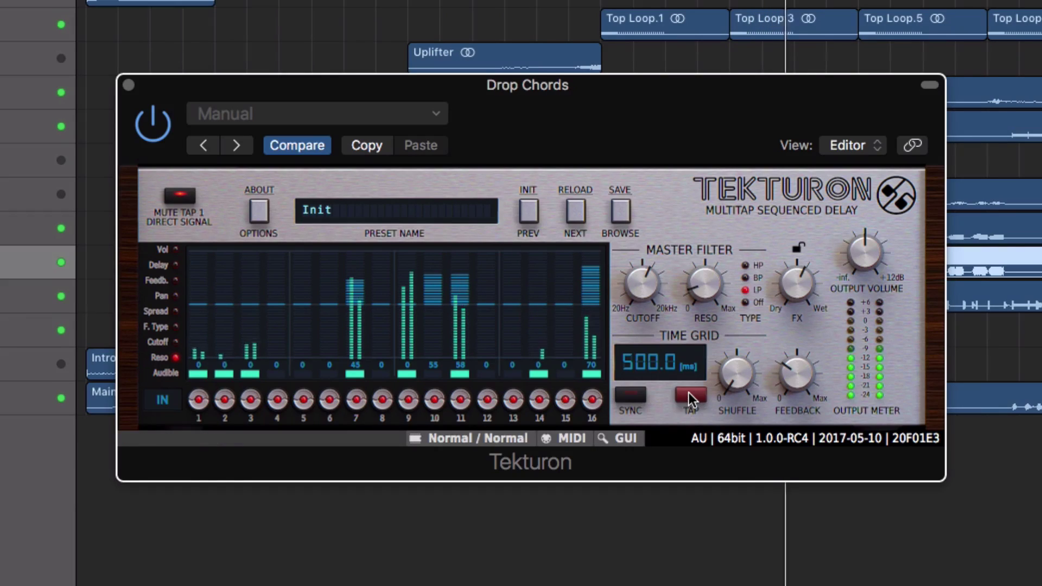
pyautogui.click(638, 396)
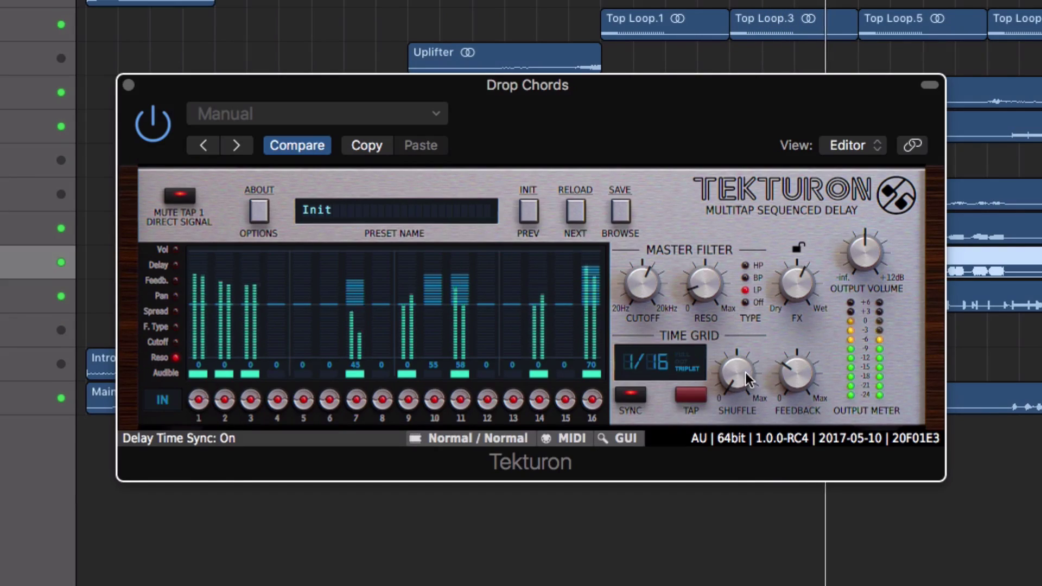
# Step: Adjust the time grid's shuffle and master feedback, and close the Drop Chords plug-in window
pyautogui.moveTo(739, 348); pyautogui.dragTo(748, 325)
pyautogui.moveTo(792, 375)
pyautogui.mouseDown()
pyautogui.moveTo(792, 317)
pyautogui.moveTo(791, 378)
pyautogui.mouseUp()
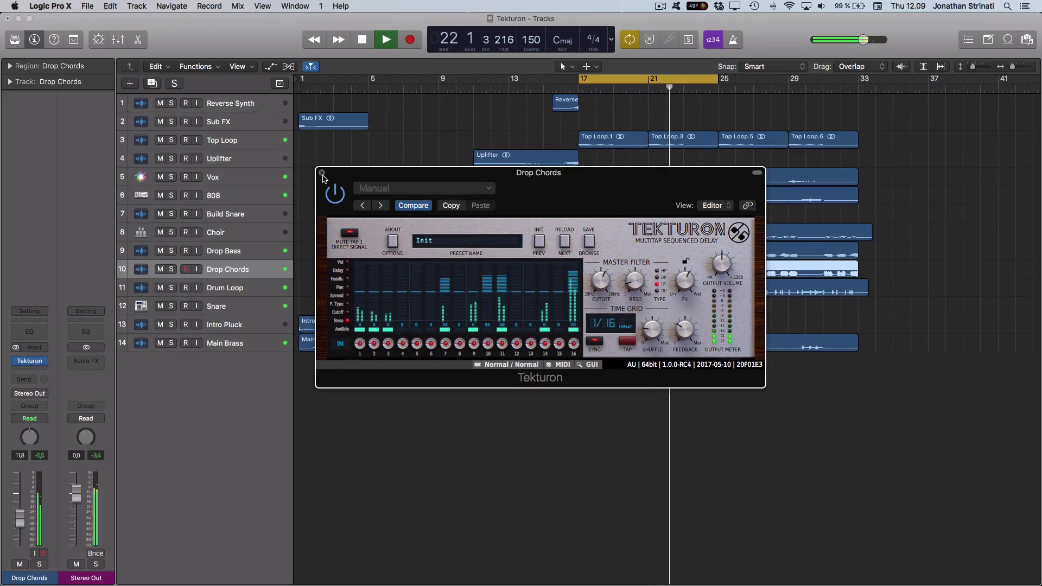
pyautogui.click(321, 173)
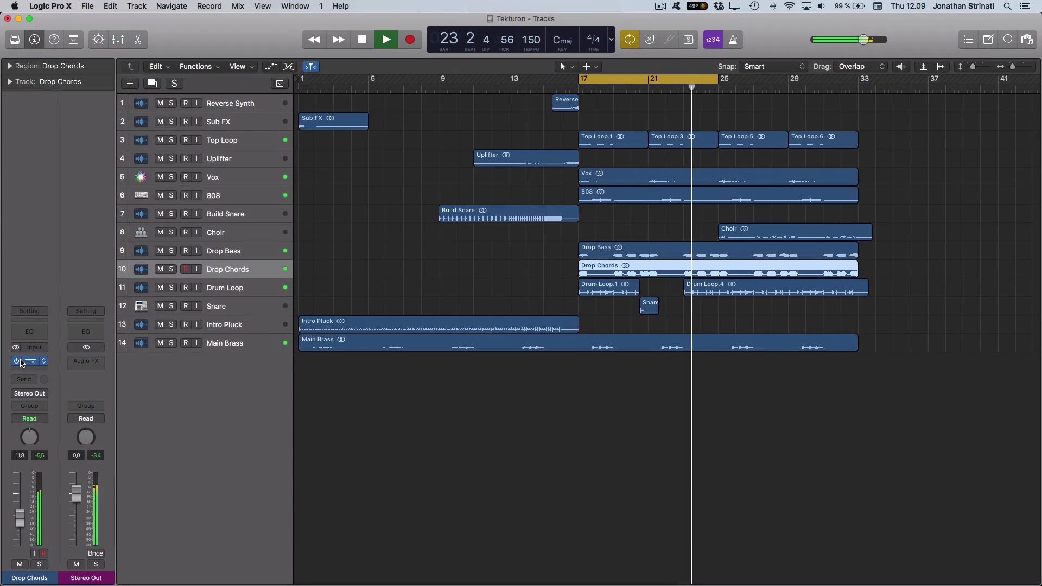
# Step: Solo and loop the Snare region with the cycle range extended to bar 23, and open the Snare track's Tekturon
pyautogui.click(649, 307)
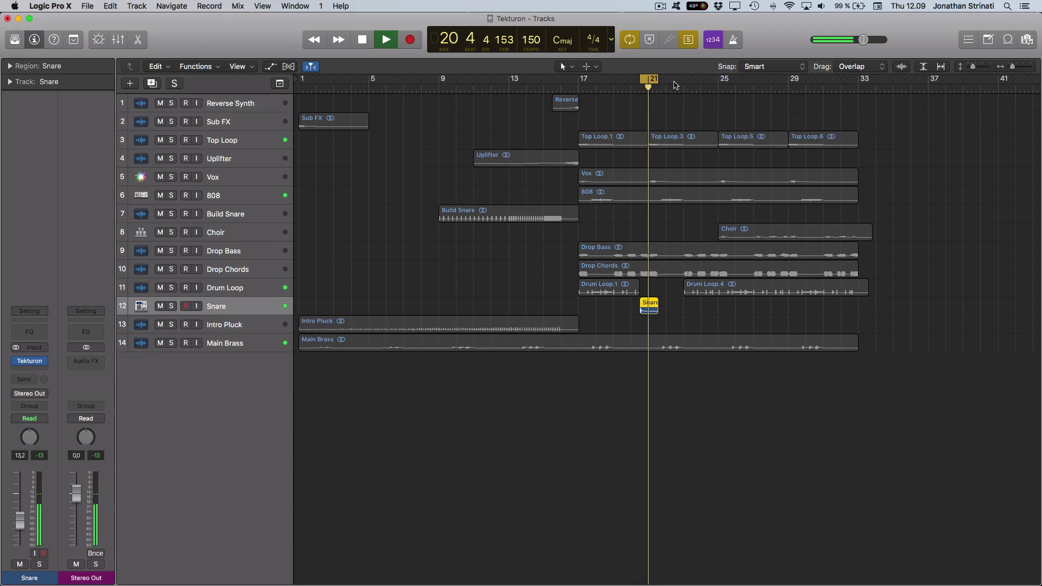
pyautogui.moveTo(658, 79); pyautogui.dragTo(696, 157)
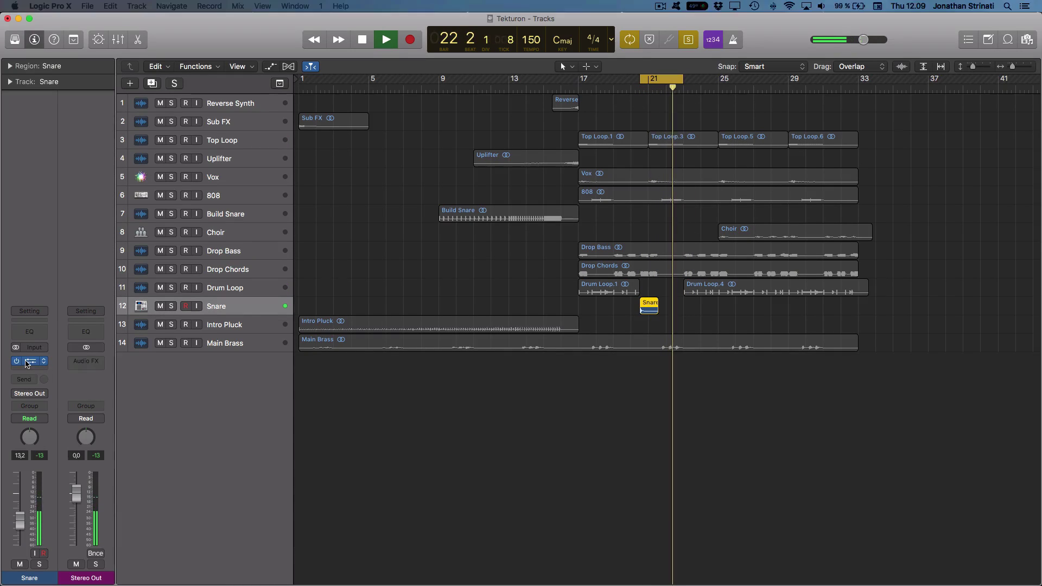
pyautogui.click(27, 362)
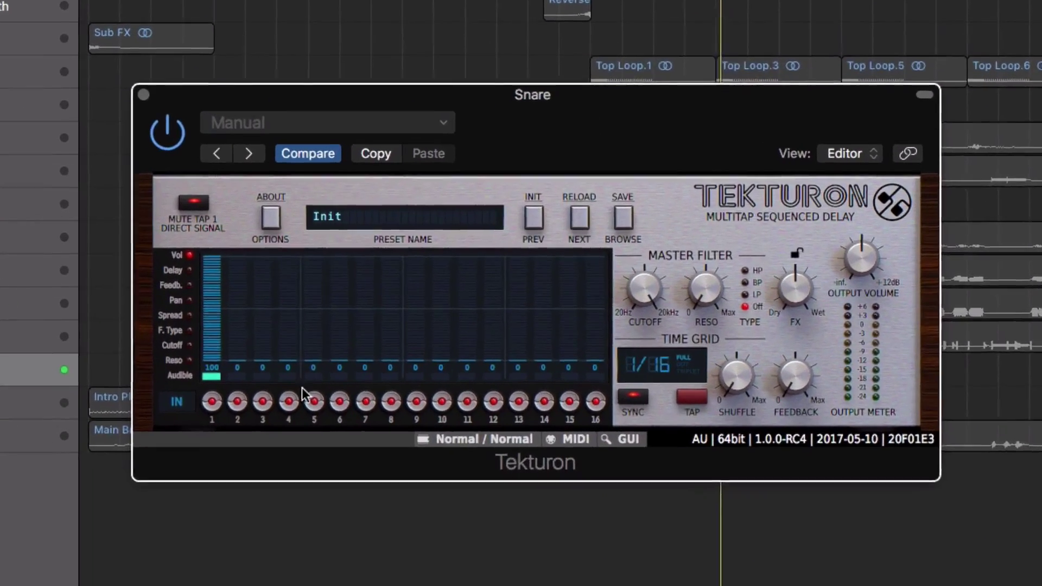
# Step: Set the volume of tap 5 to 75, tap 9 to 76 and tap 13 to 79
pyautogui.moveTo(321, 347); pyautogui.dragTo(323, 288)
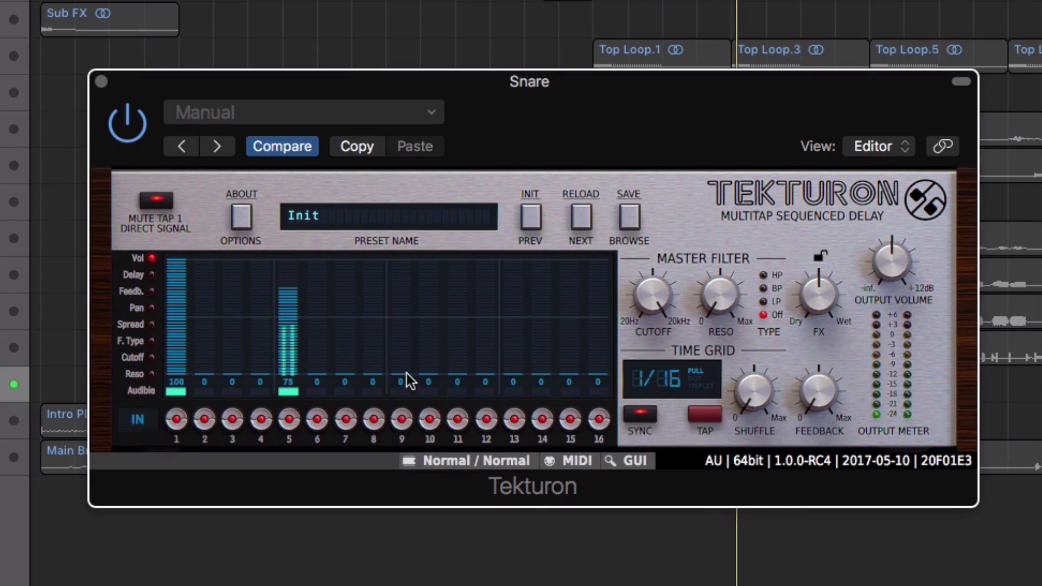
pyautogui.moveTo(406, 358); pyautogui.dragTo(405, 296)
pyautogui.moveTo(521, 353); pyautogui.dragTo(519, 283)
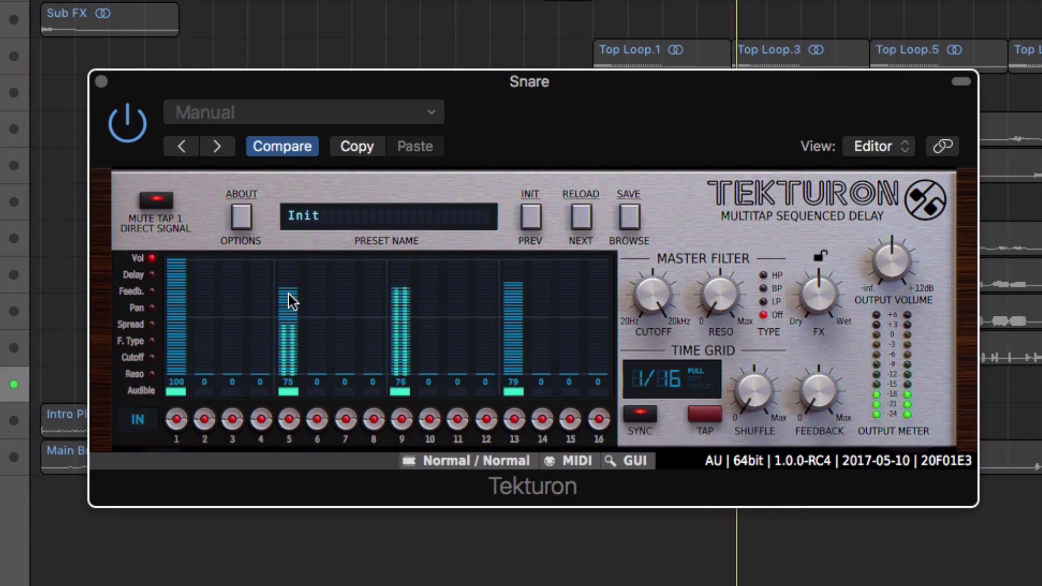
# Step: Set the pan of tap 5 to 95, tap 9 to -82 and tap 13 to 100
pyautogui.click(155, 308)
pyautogui.moveTo(287, 304); pyautogui.dragTo(296, 263)
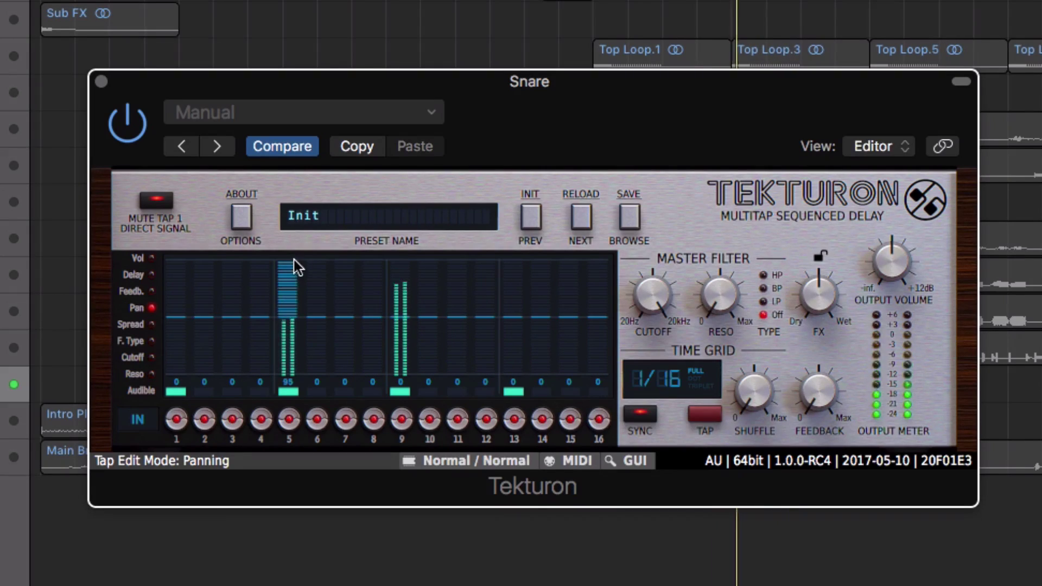
pyautogui.moveTo(402, 323); pyautogui.dragTo(402, 364)
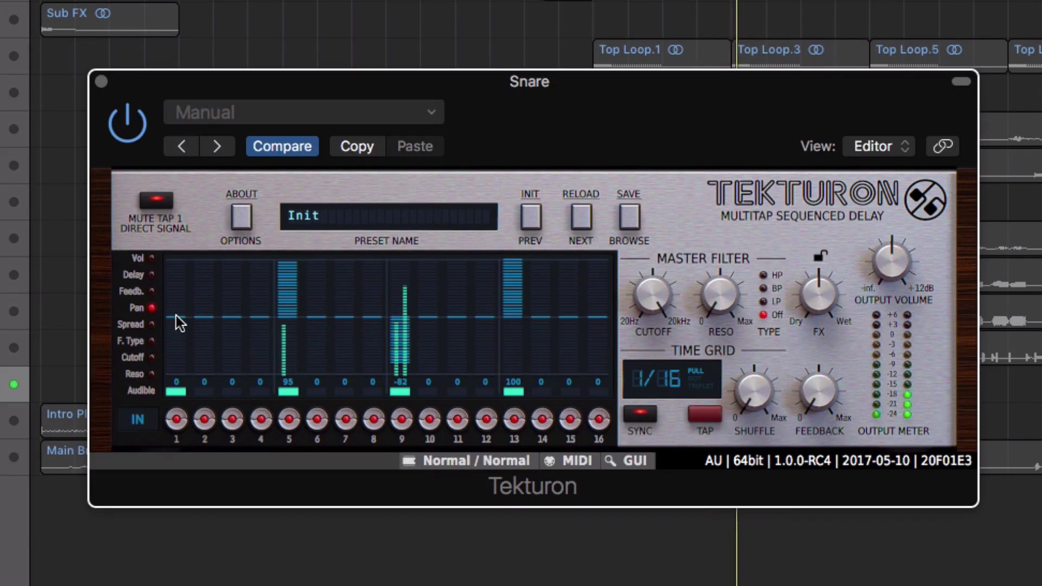
# Step: Set the filter type of tap 5 to high-pass, tap 9 to band-pass and tap 13 to low-pass
pyautogui.moveTo(176, 315); pyautogui.dragTo(150, 334)
pyautogui.click(152, 342)
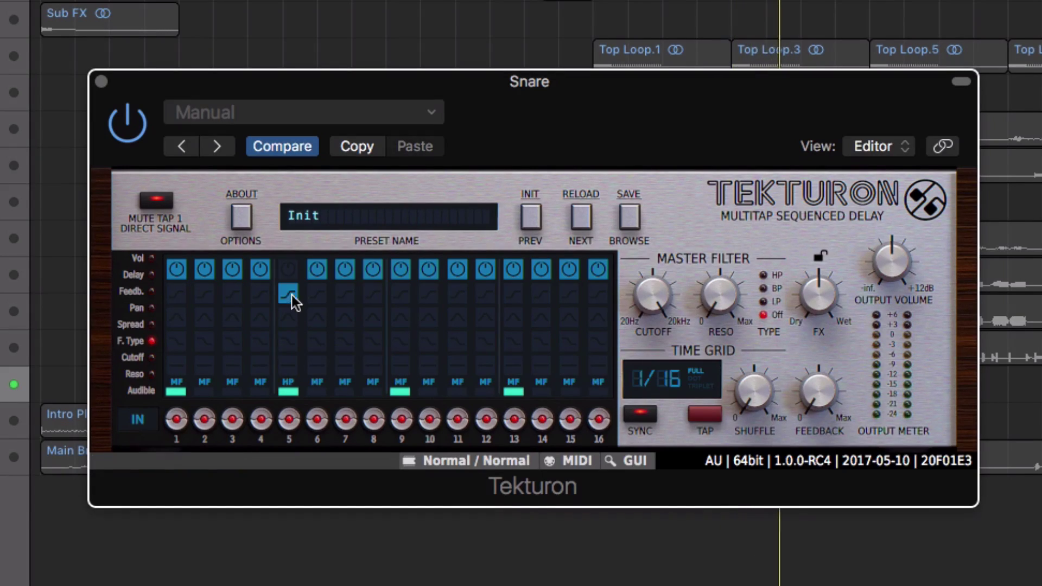
pyautogui.click(400, 320)
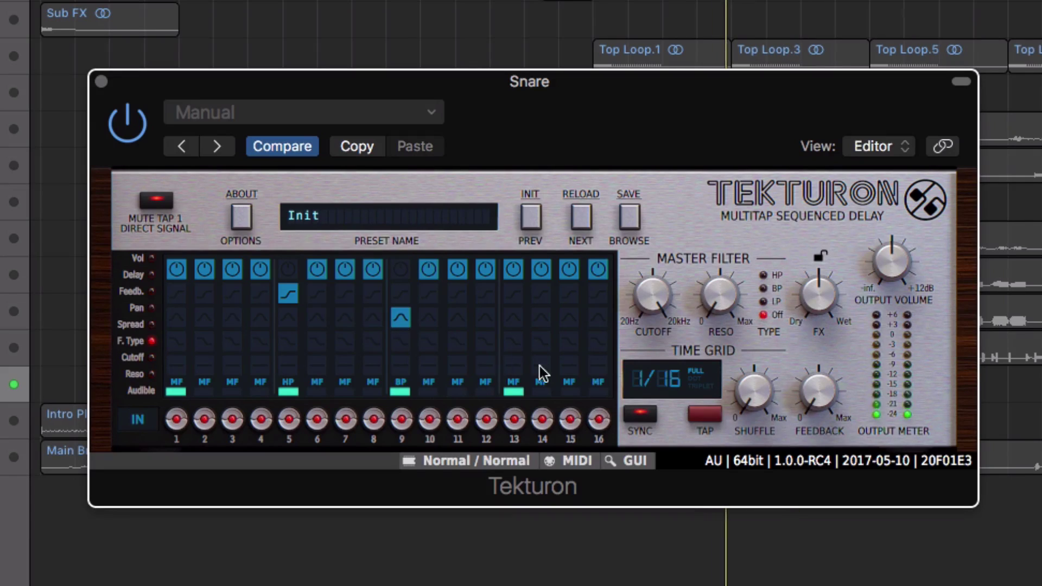
pyautogui.click(514, 341)
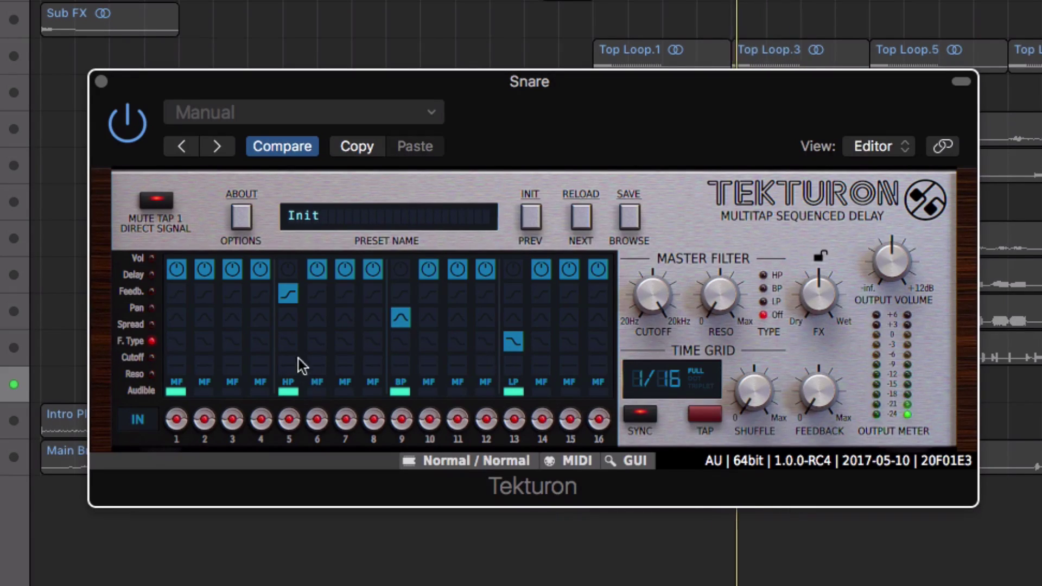
# Step: Set the master filter to low-pass with a cutoff of about 1935 Hz and 11% resonance
pyautogui.moveTo(674, 296); pyautogui.dragTo(630, 422)
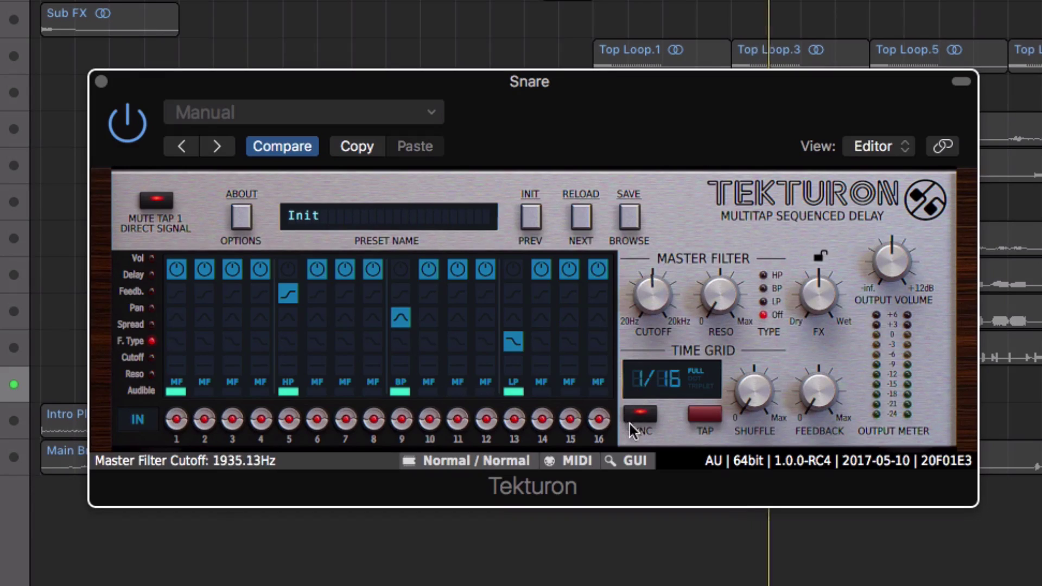
pyautogui.click(764, 301)
pyautogui.moveTo(723, 299); pyautogui.dragTo(723, 296)
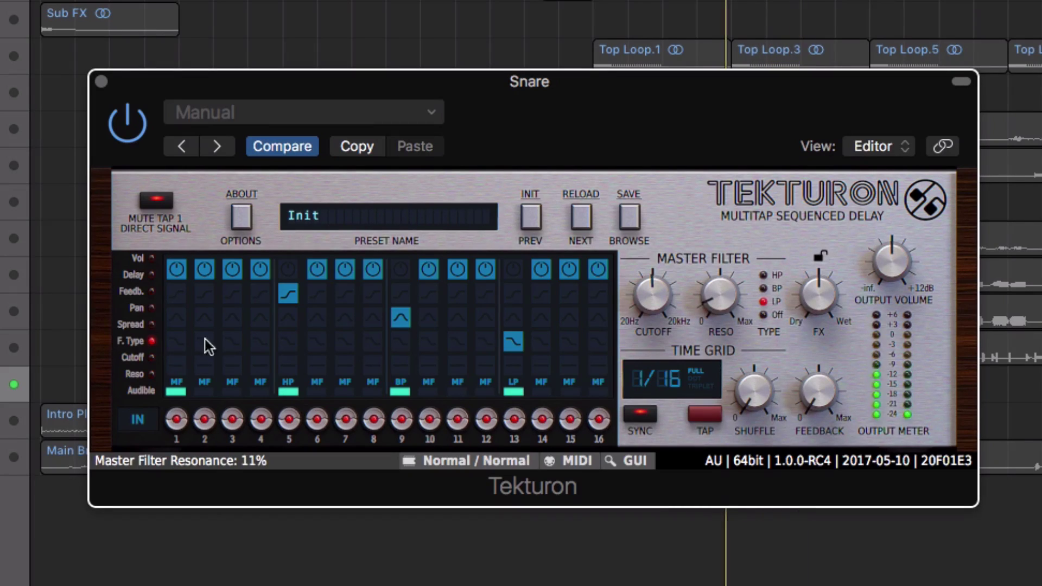
# Step: Set the filter cutoff of tap 5 to 51, tap 9 to -31 and tap 13 to 65
pyautogui.click(147, 358)
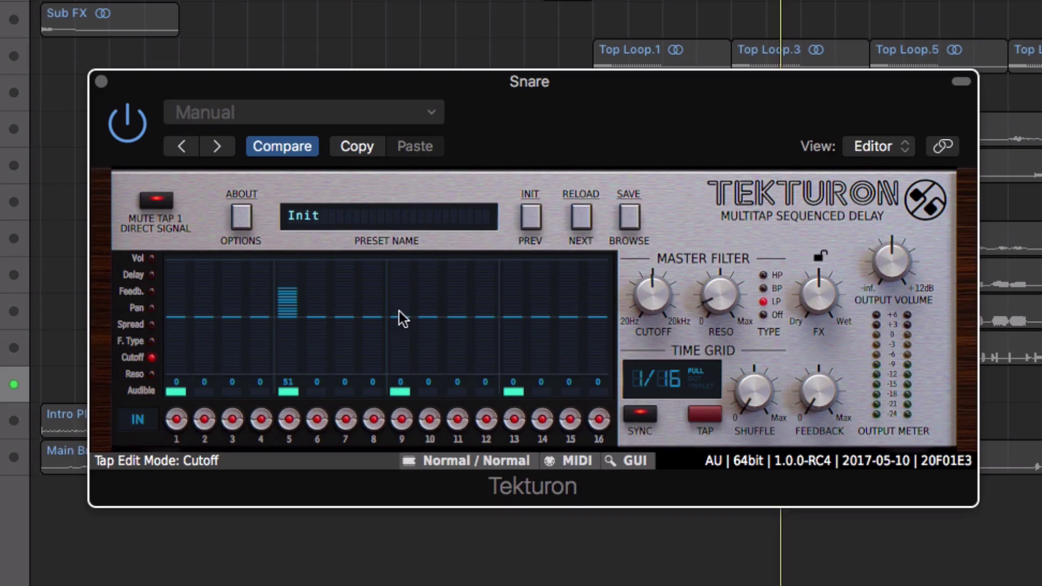
pyautogui.moveTo(517, 298); pyautogui.dragTo(514, 280)
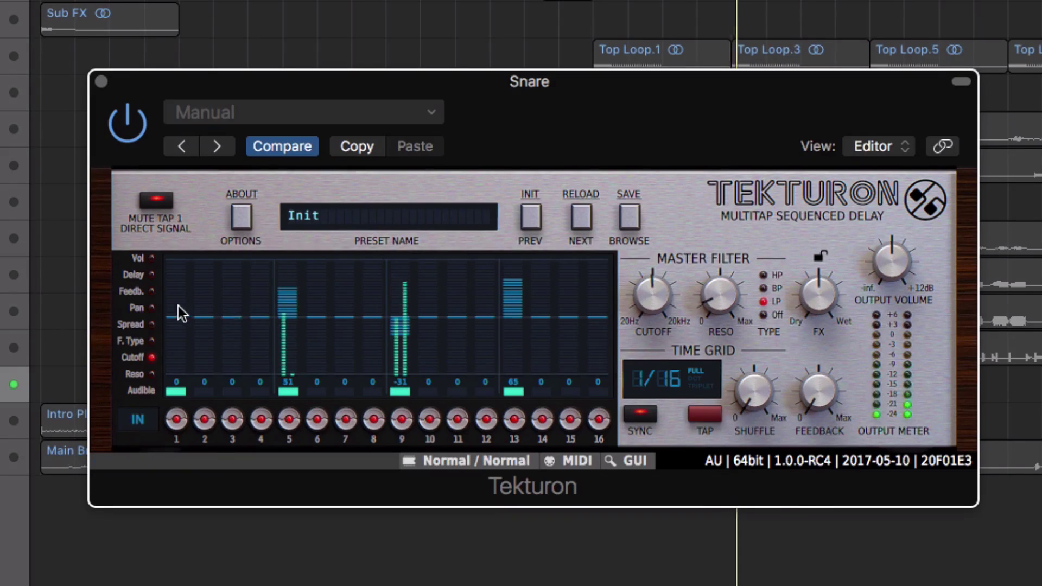
pyautogui.moveTo(178, 305); pyautogui.dragTo(181, 290)
# Step: Set the filter resonance of tap 5 to 50, tap 9 to -35 and tap 13 to 52
pyautogui.click(148, 373)
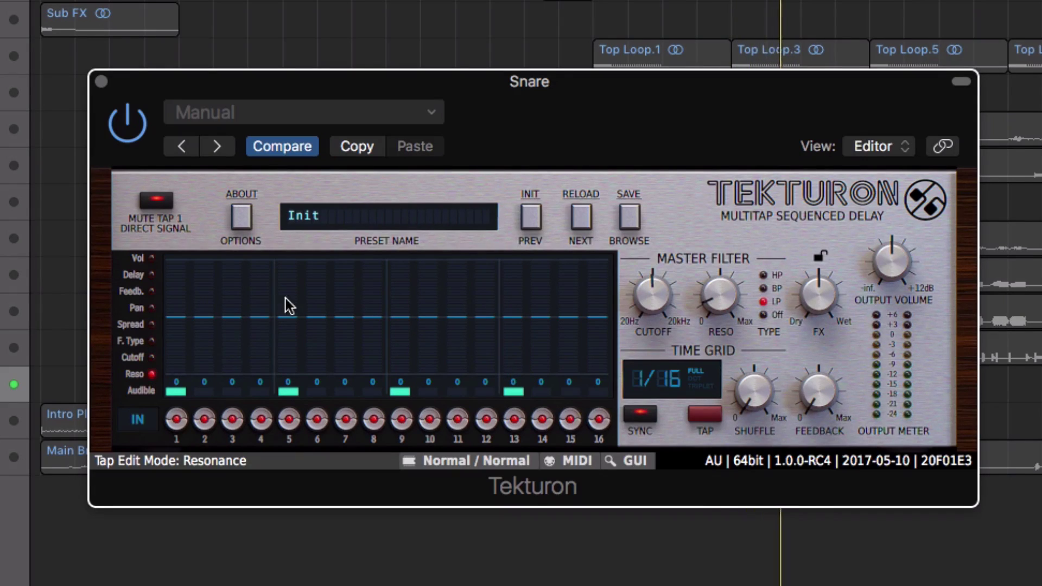
pyautogui.moveTo(401, 318); pyautogui.dragTo(403, 335)
pyautogui.moveTo(513, 317); pyautogui.dragTo(520, 298)
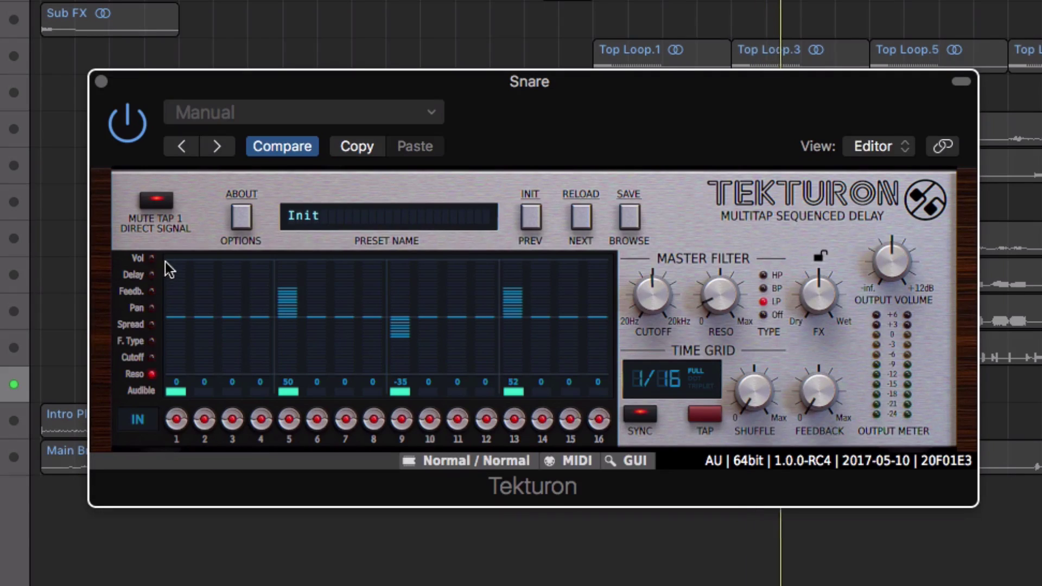
# Step: Raise the master feedback to a bit under half, set tap 5's feedback to 46, and raise the feedback of taps 9 and 13
pyautogui.moveTo(828, 396); pyautogui.dragTo(825, 284)
pyautogui.click(151, 291)
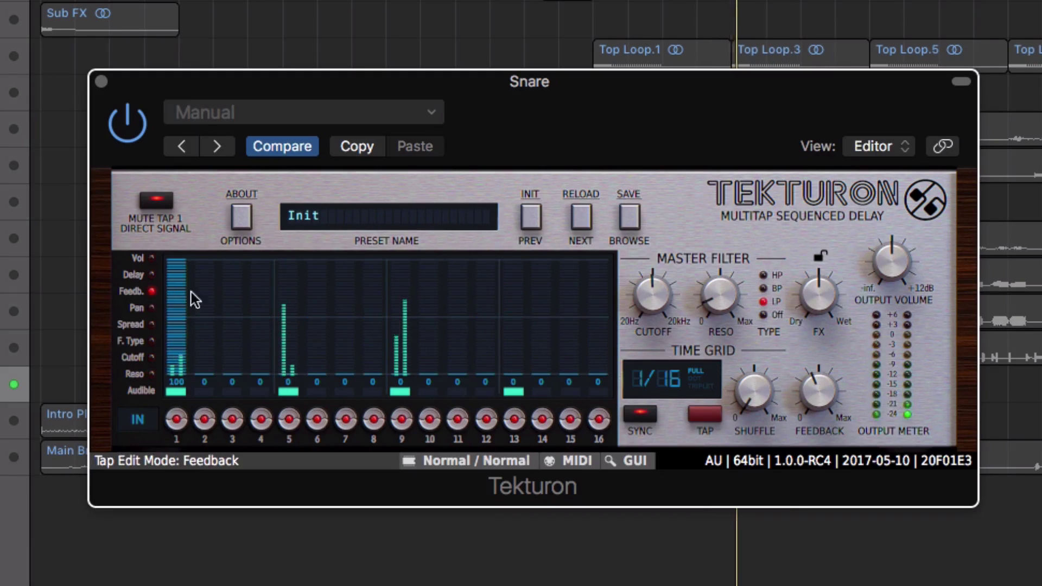
pyautogui.moveTo(284, 344); pyautogui.dragTo(292, 324)
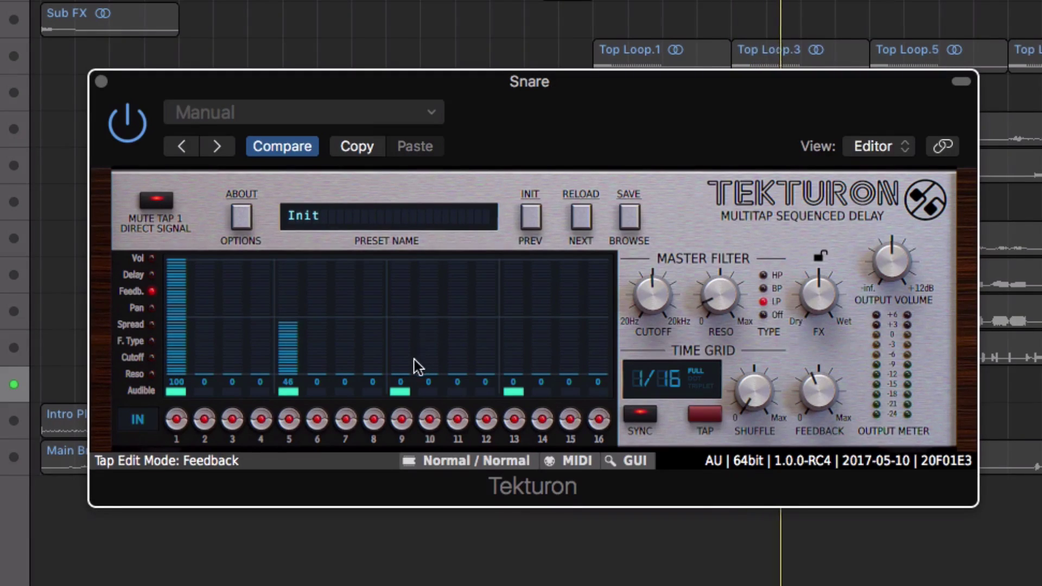
pyautogui.moveTo(416, 368); pyautogui.dragTo(417, 316)
pyautogui.moveTo(515, 288)
pyautogui.mouseDown()
pyautogui.moveTo(541, 289)
pyautogui.moveTo(549, 318)
pyautogui.moveTo(534, 319)
pyautogui.mouseUp()
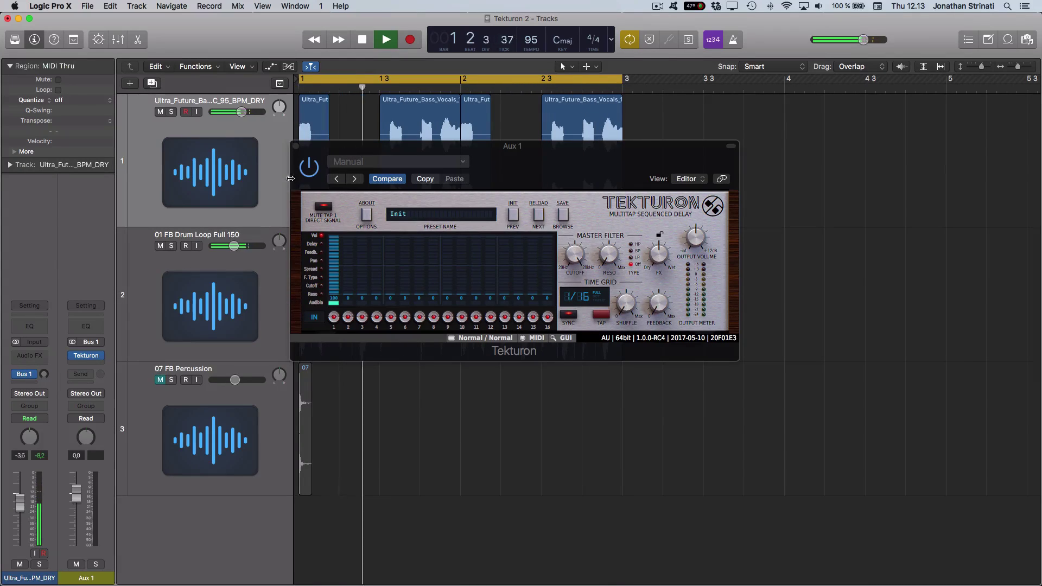
# Step: Select and solo the regions of the Ultra Future Bass vocals track in the Tekturon 2 project
pyautogui.click(244, 214)
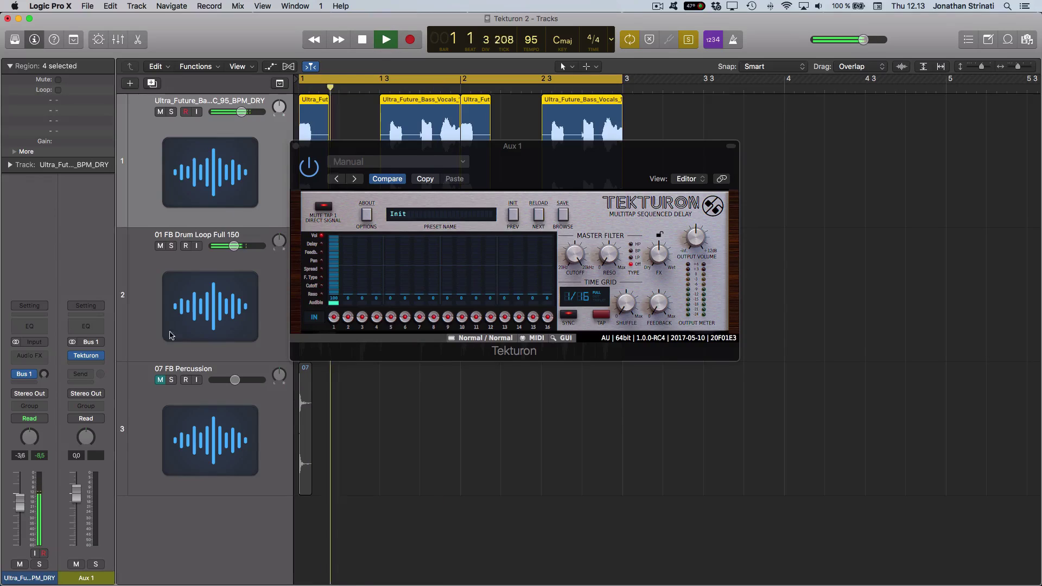
# Step: Switch off the mute on tap 1's direct signal in Aux 1's Tekturon and open the preset browser
pyautogui.moveTo(88, 359)
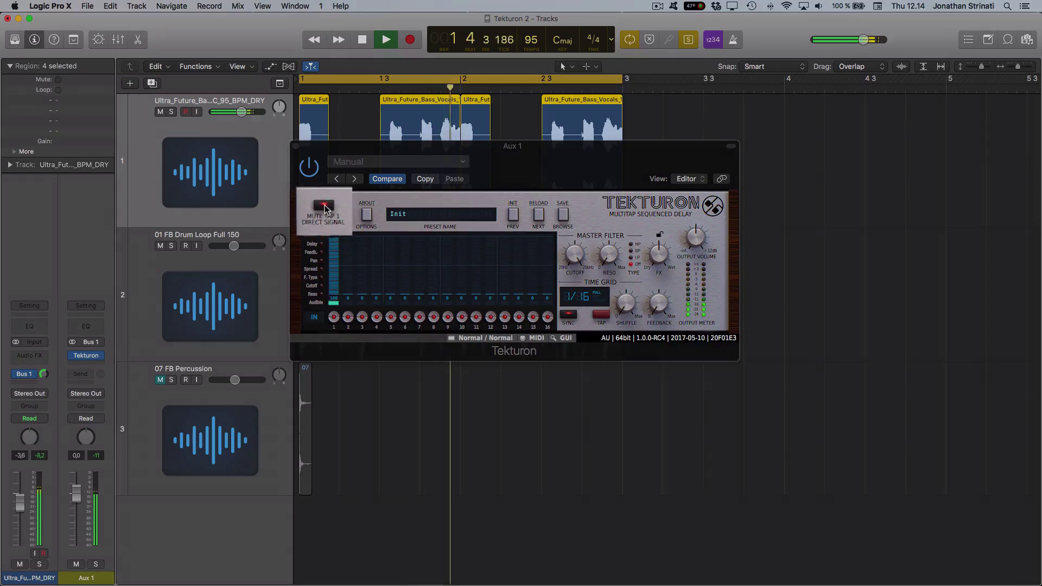
pyautogui.click(325, 207)
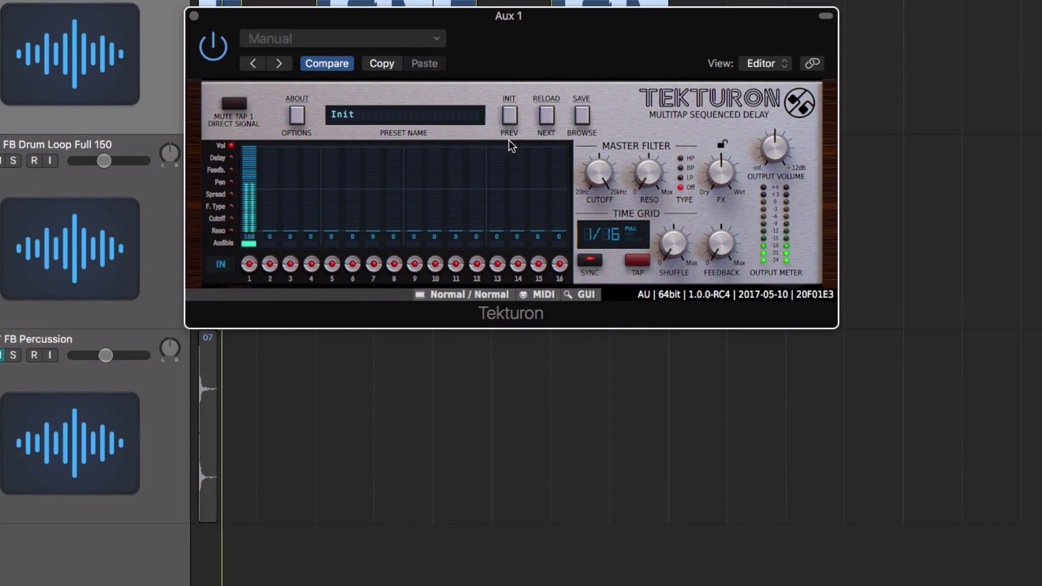
pyautogui.click(582, 115)
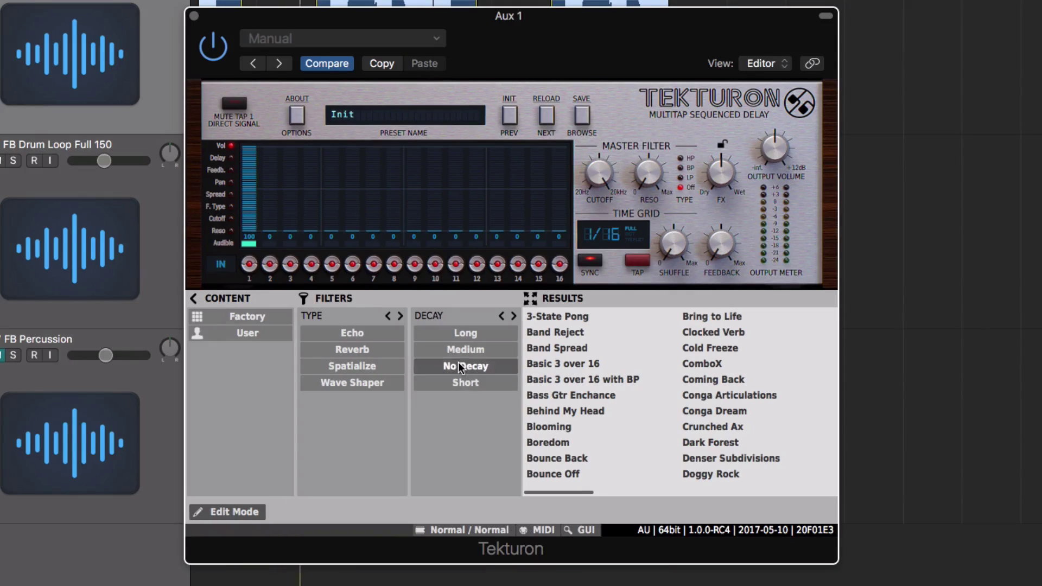
# Step: Load the Phase Dilatation preset from the long-decay Reverb presets and set the FX mix to 73/27 dry/wet
pyautogui.click(356, 350)
pyautogui.click(444, 335)
pyautogui.click(563, 353)
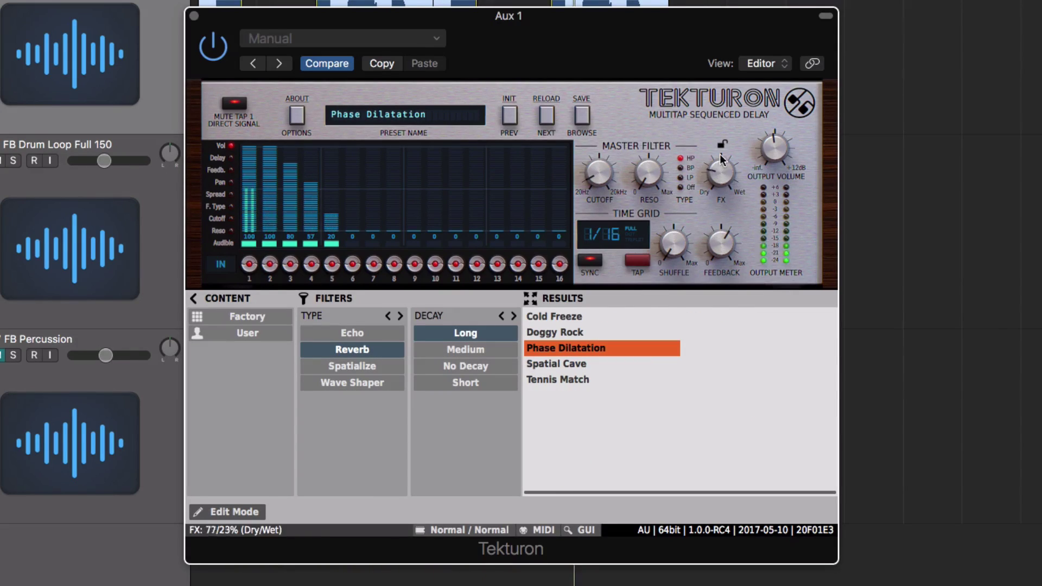
pyautogui.moveTo(722, 159); pyautogui.dragTo(722, 164)
# Step: Change the decay filter from Long to No Decay and load the Stailor reverb preset
pyautogui.click(453, 369)
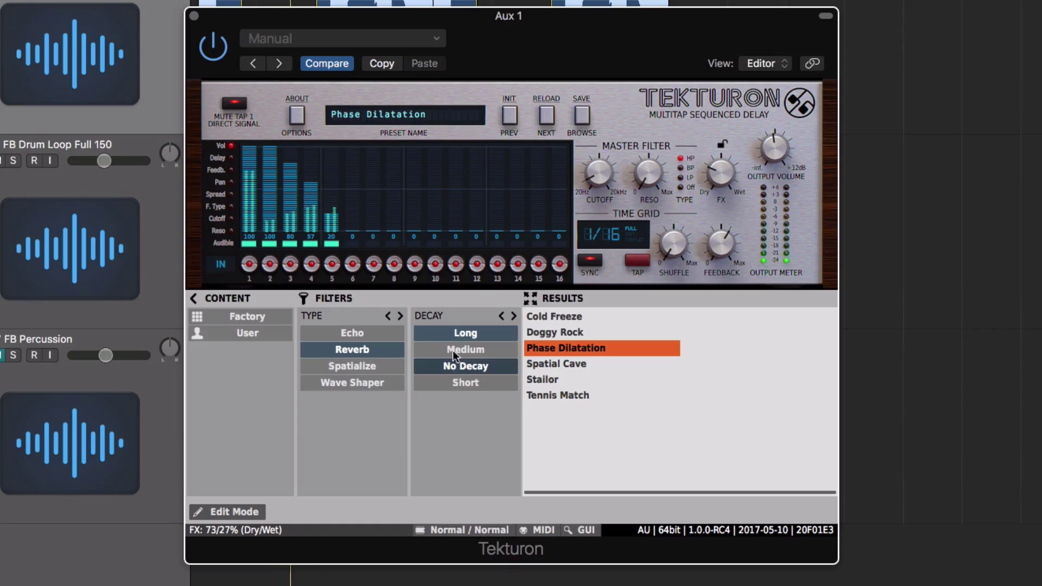
pyautogui.click(455, 332)
pyautogui.click(540, 314)
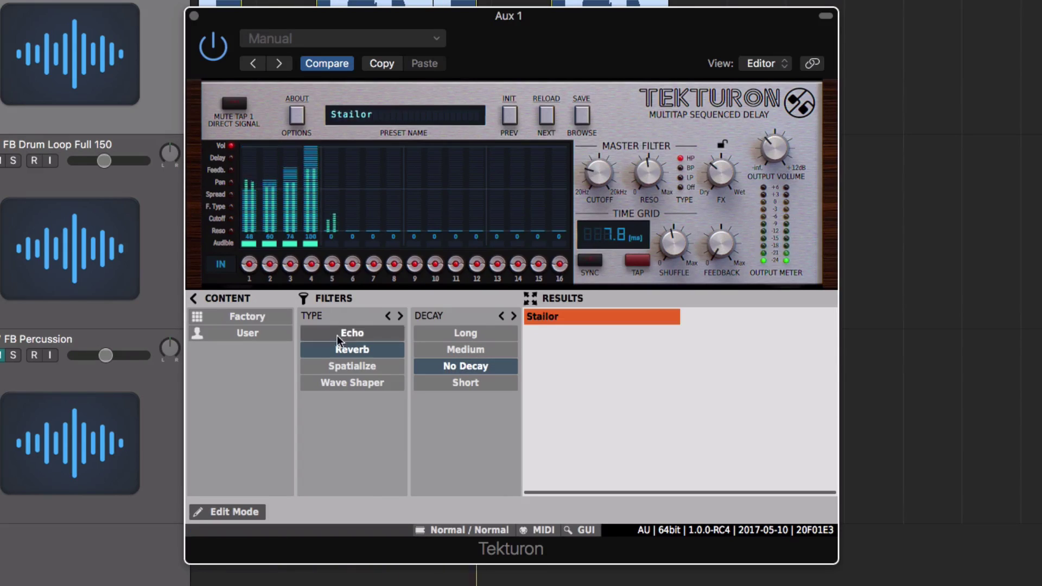
# Step: Load the Clocked Verb preset from the medium-decay Spatialize presets and lock the FX mix at 47/53 dry/wet
pyautogui.click(444, 350)
pyautogui.click(444, 363)
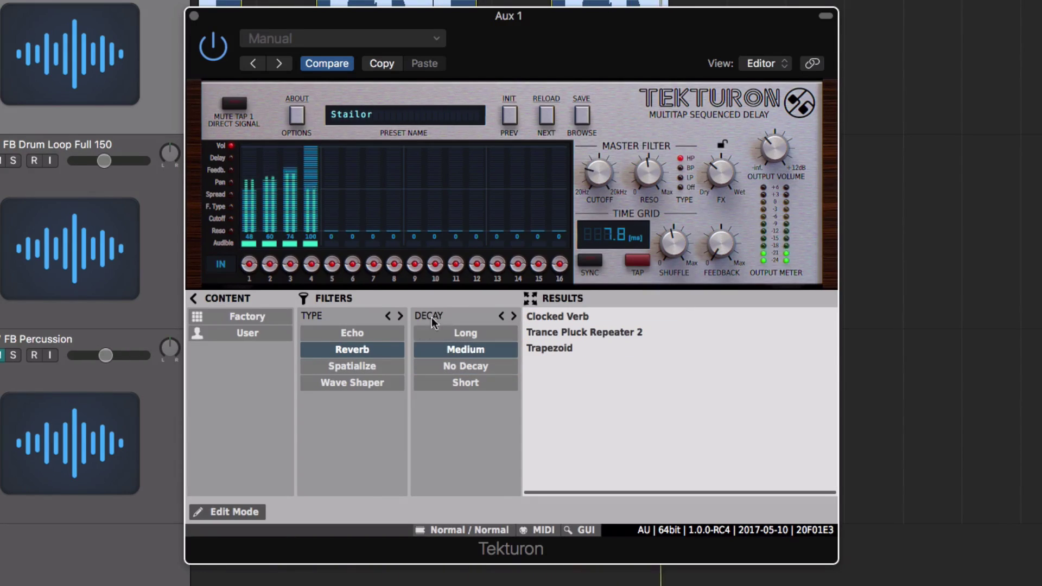
pyautogui.click(341, 348)
pyautogui.click(346, 366)
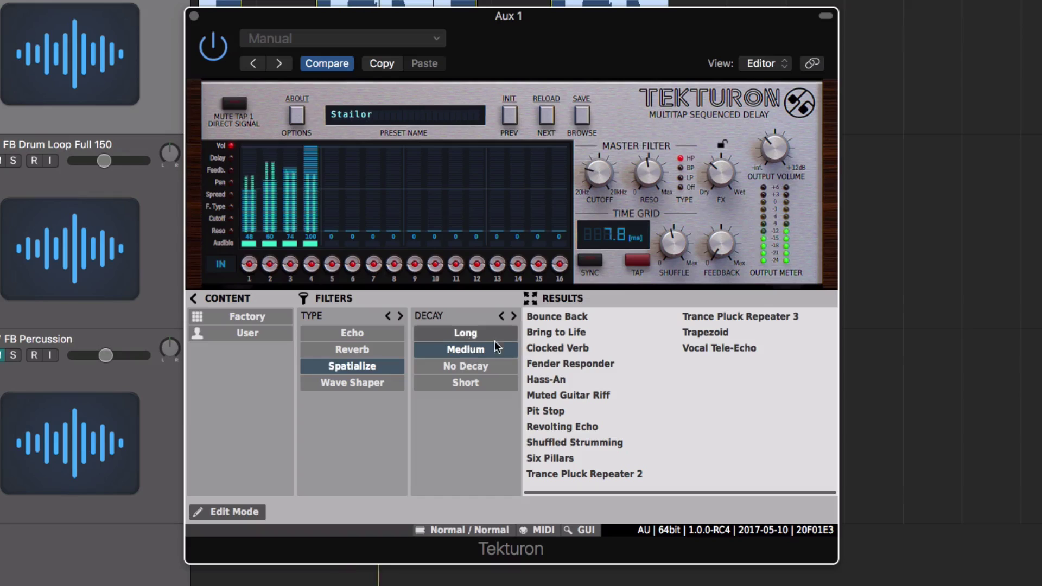
pyautogui.click(548, 348)
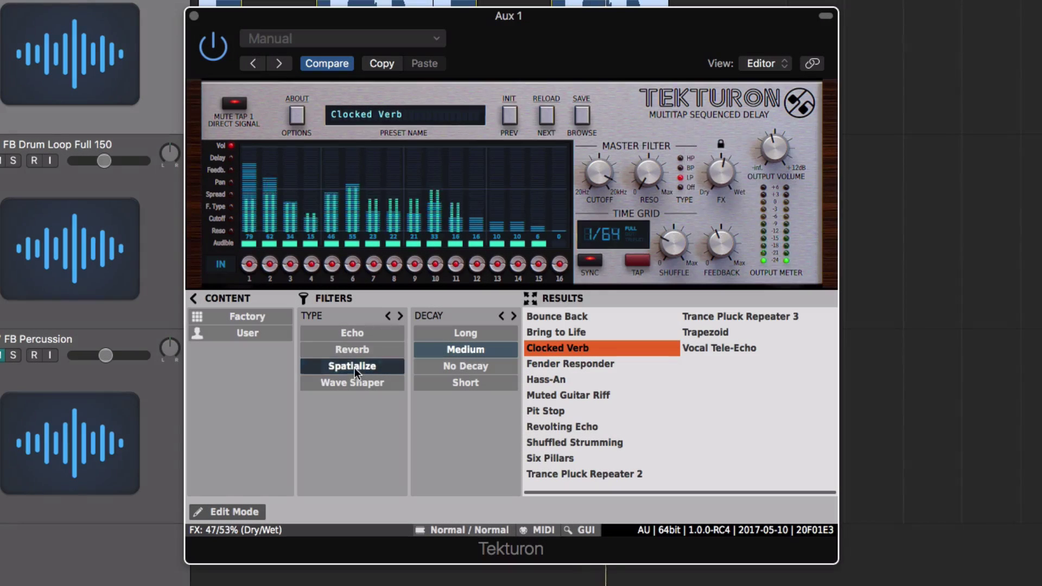
# Step: Remove the Spatialize filter, add No Decay to the decay filters, and audition the ComboX and Trance Pluck Repeater 3 presets
pyautogui.click(354, 367)
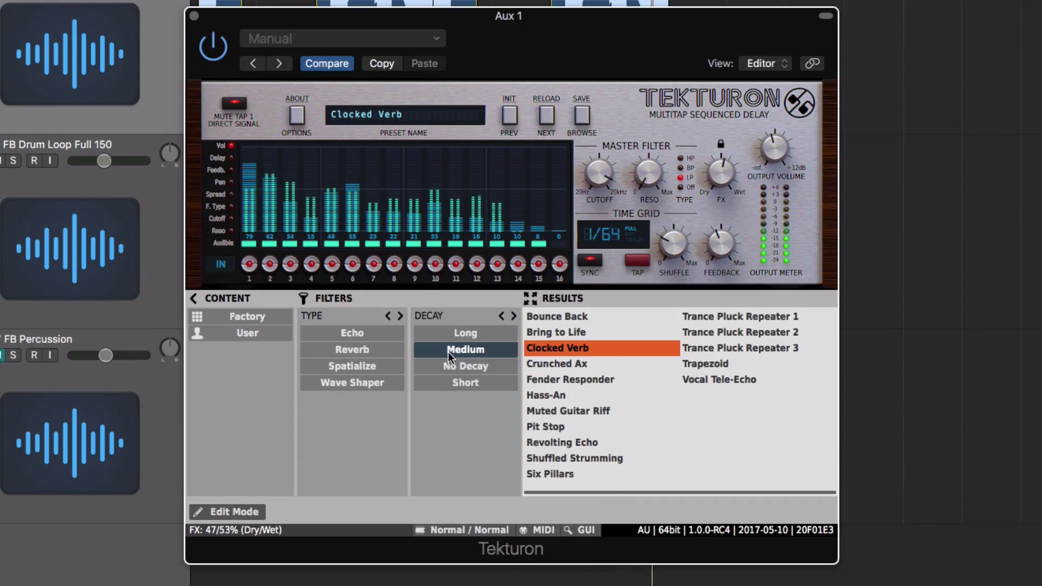
pyautogui.click(453, 366)
pyautogui.click(598, 380)
pyautogui.click(729, 392)
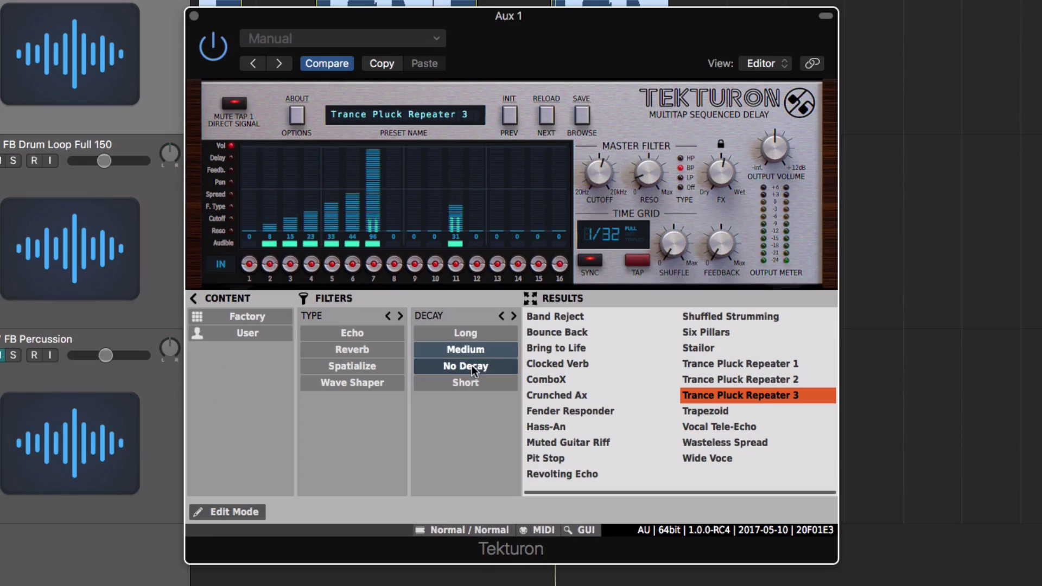
# Step: Narrow the preset results to medium-decay Echo, audition Muted Guitar Riff, and load Trance Pluck Repeater 2
pyautogui.click(352, 334)
pyautogui.click(568, 393)
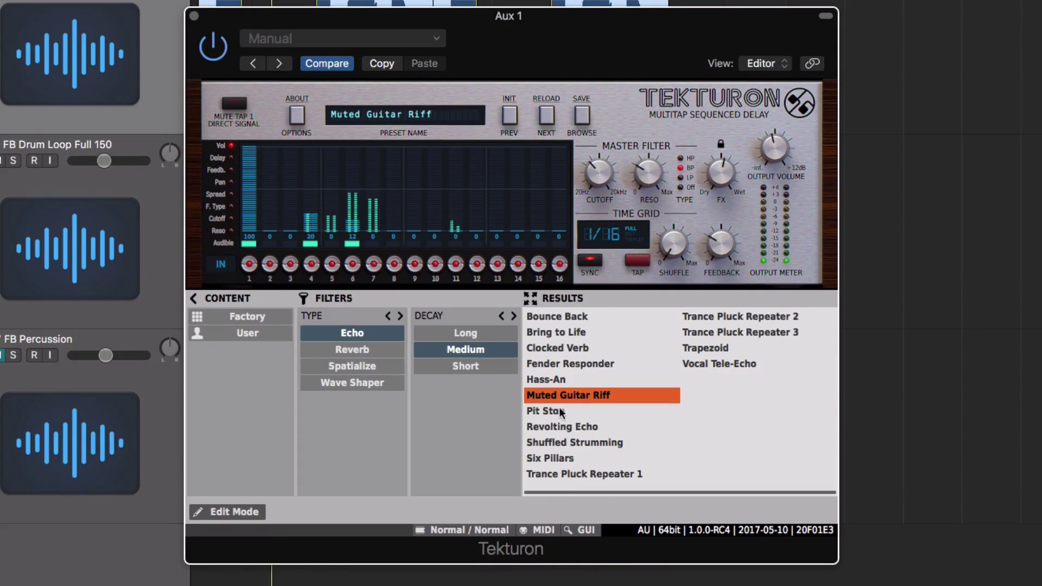
pyautogui.click(742, 318)
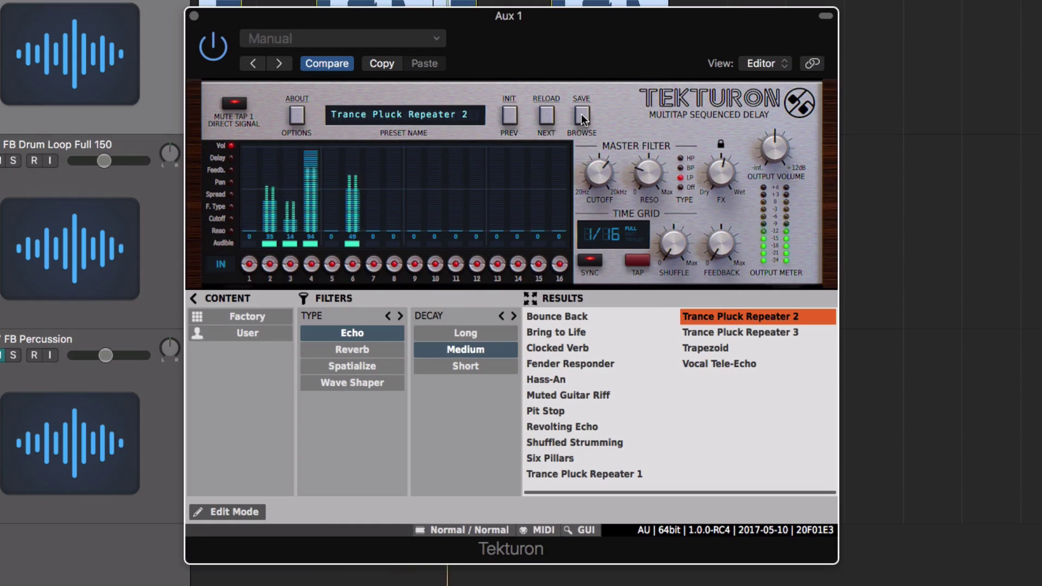
# Step: Save the current preset as "bus send FX", adding the Reverb type tag and the Long decay tag
pyautogui.click(581, 115)
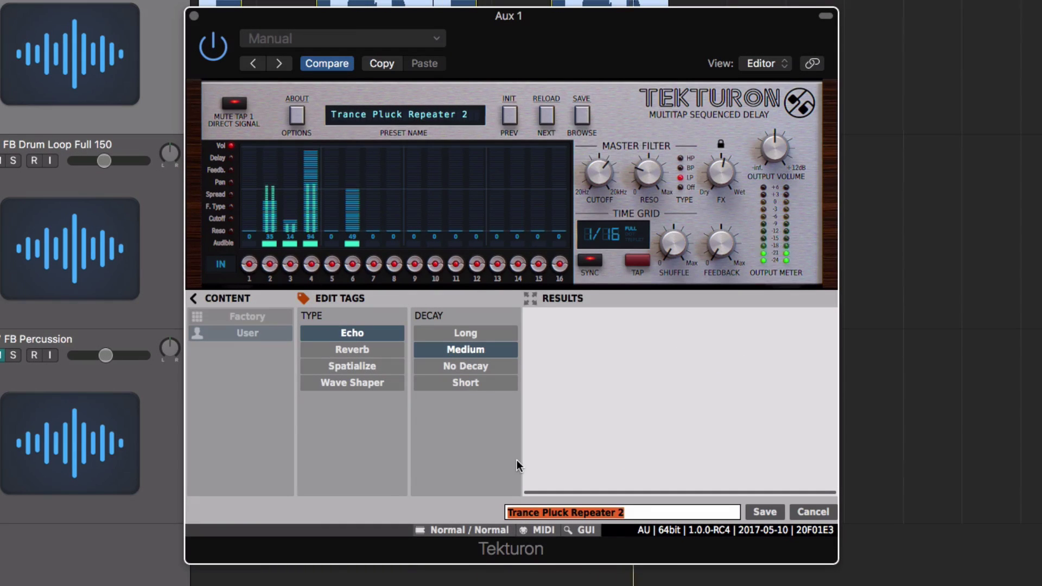
pyautogui.write('bus s')
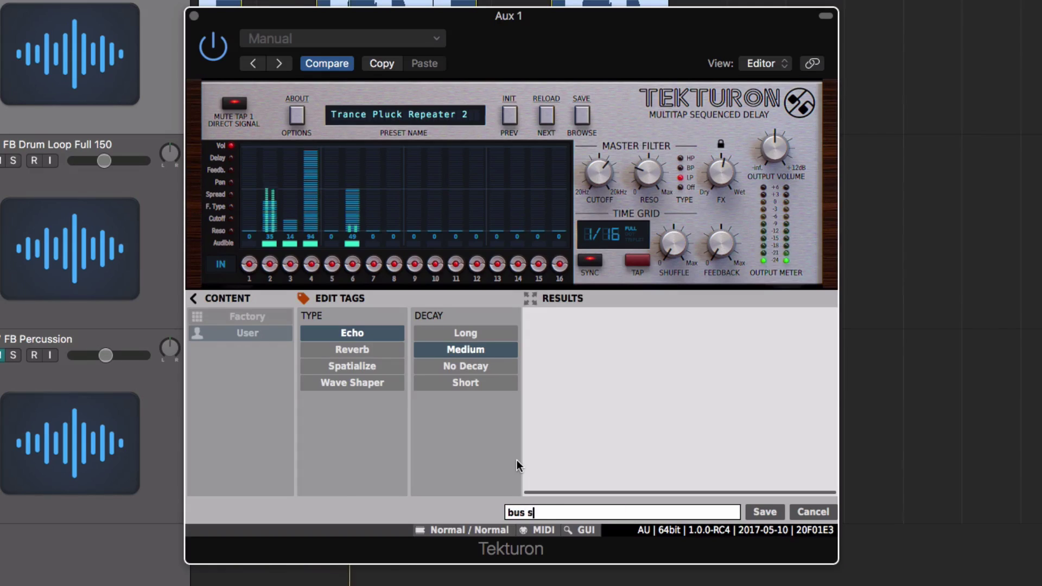
pyautogui.write('end FX')
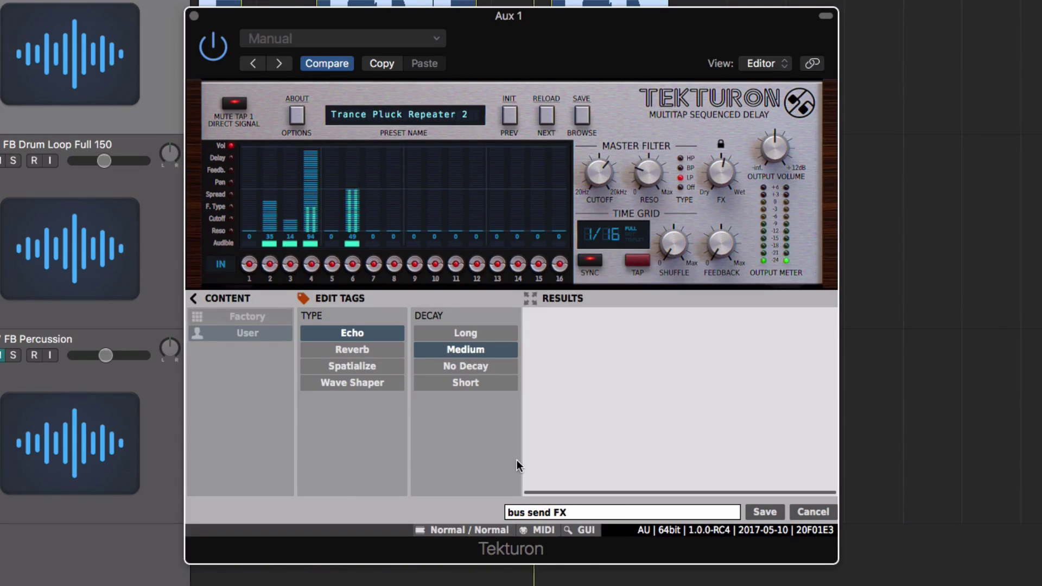
pyautogui.click(347, 351)
pyautogui.click(462, 331)
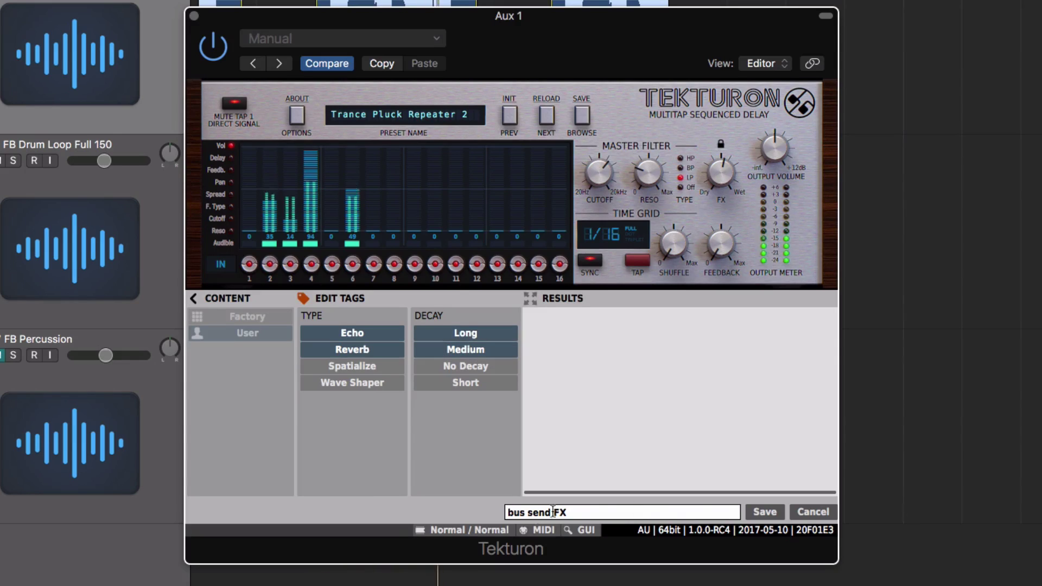
pyautogui.click(753, 511)
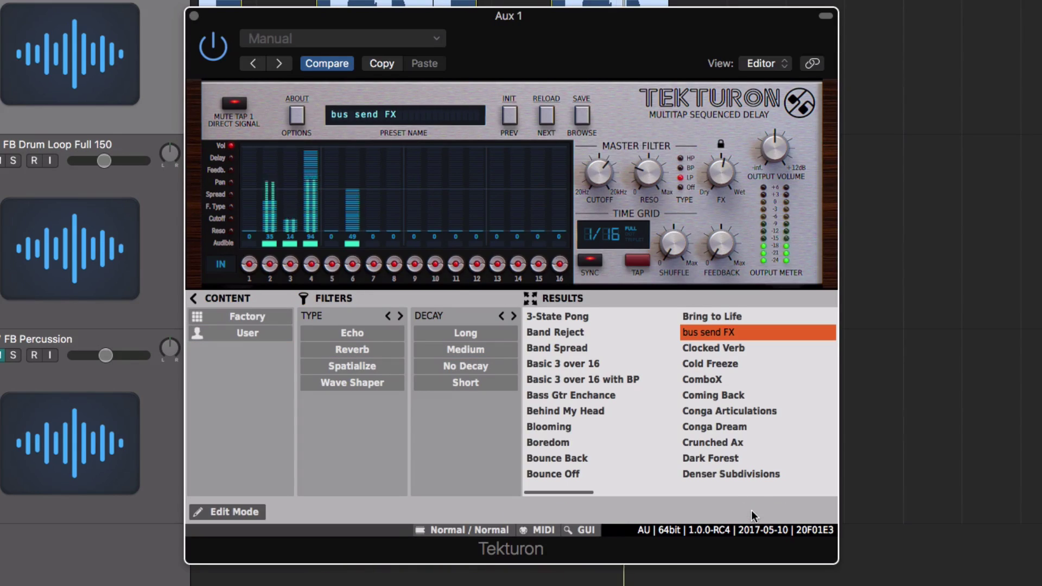
# Step: Step back and forth through the neighbouring presets to Cold Freeze and close Aux 1's Tekturon window
pyautogui.click(508, 116)
pyautogui.click(549, 120)
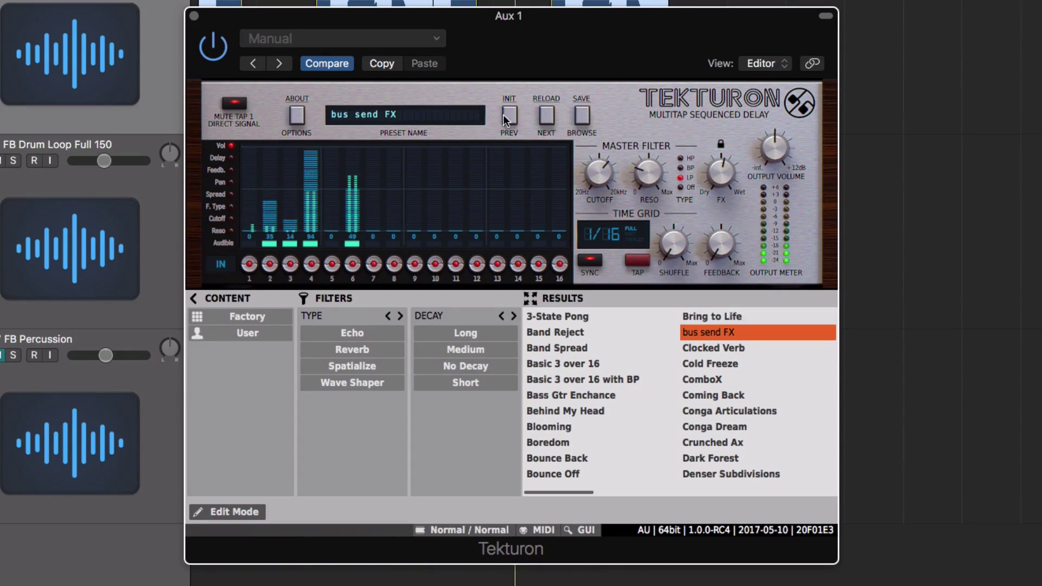
pyautogui.click(505, 116)
pyautogui.click(548, 116)
pyautogui.click(548, 115)
pyautogui.click(549, 115)
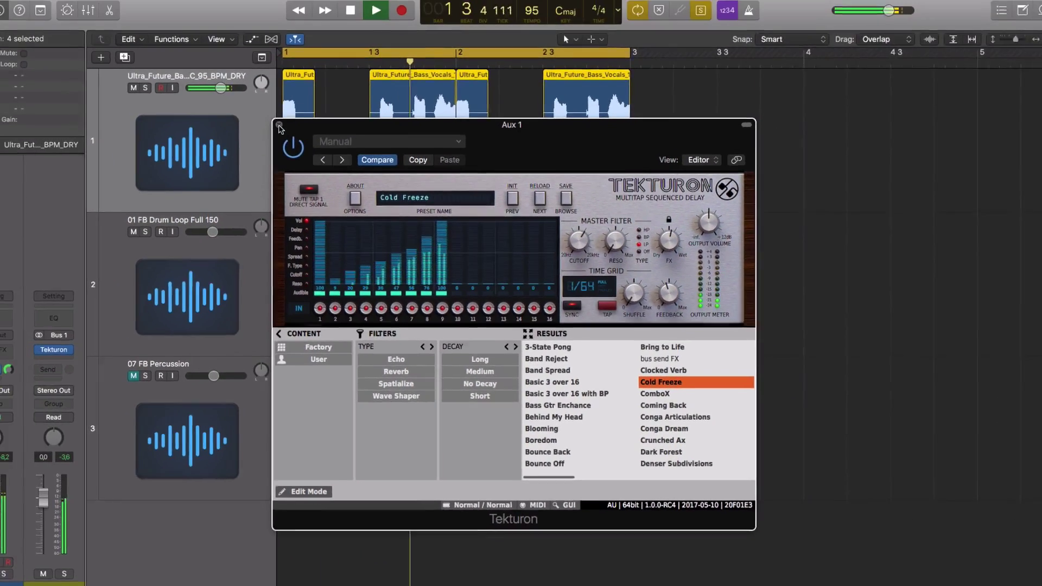
pyautogui.click(279, 125)
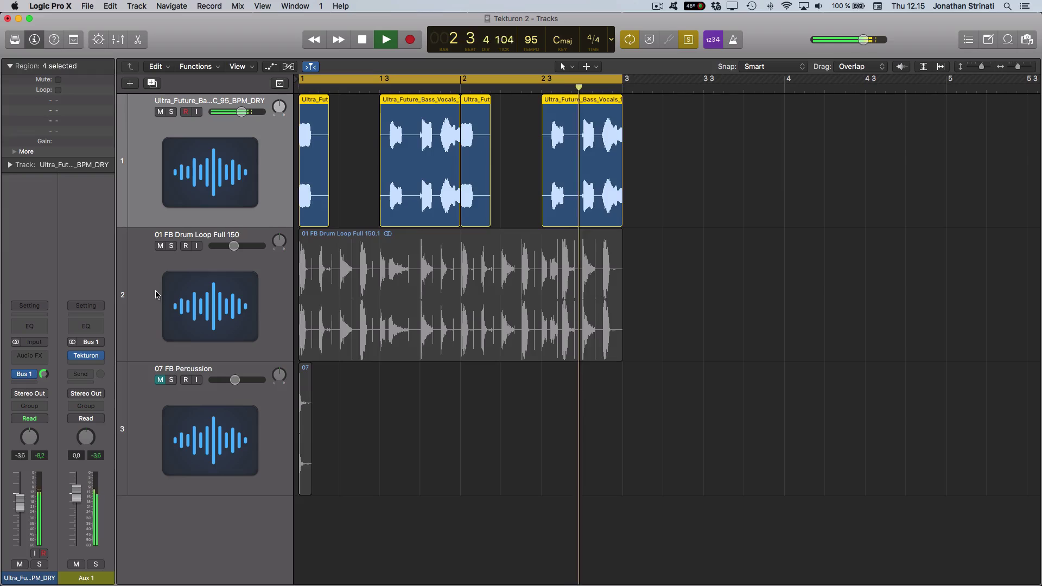
# Step: Turn off solo so the drum loop plays with the vocals, and shorten the cycle range to the first bar
pyautogui.press('space')
pyautogui.click(155, 261)
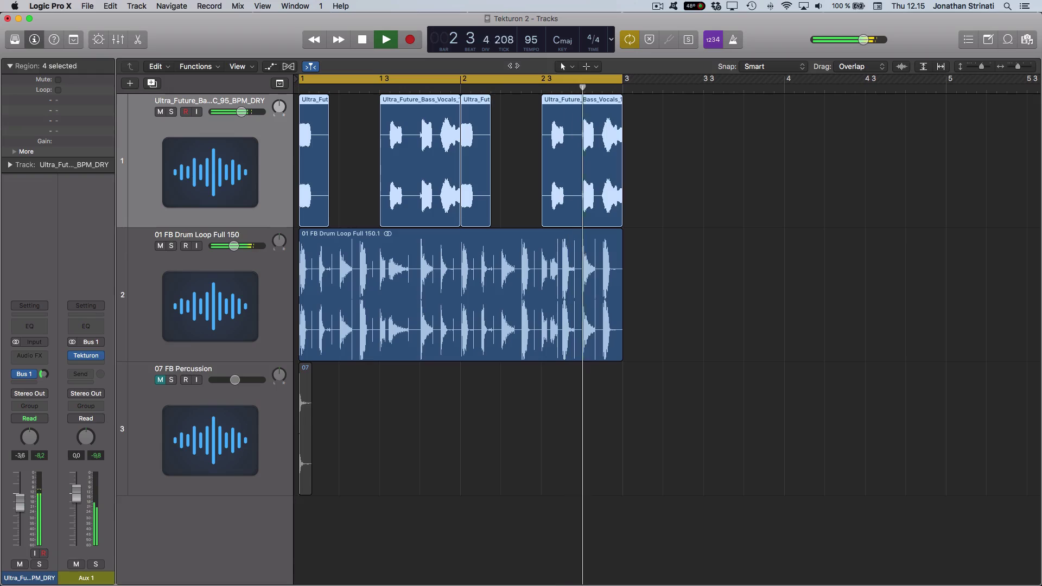
pyautogui.moveTo(622, 88); pyautogui.dragTo(462, 87)
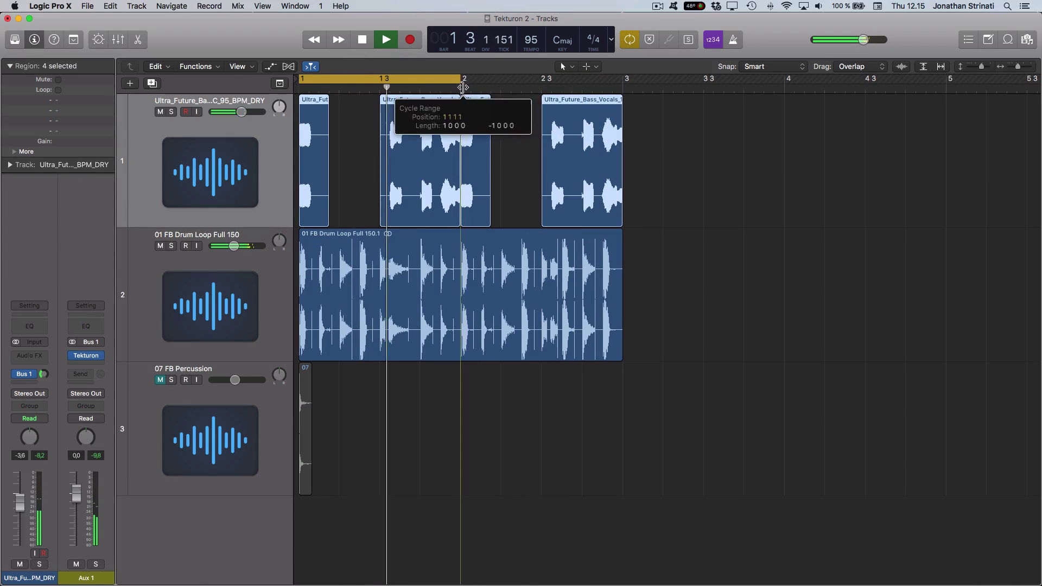
# Step: Unmute and solo the 07 FB Percussion track and open its Tekturon plug-in
pyautogui.click(167, 410)
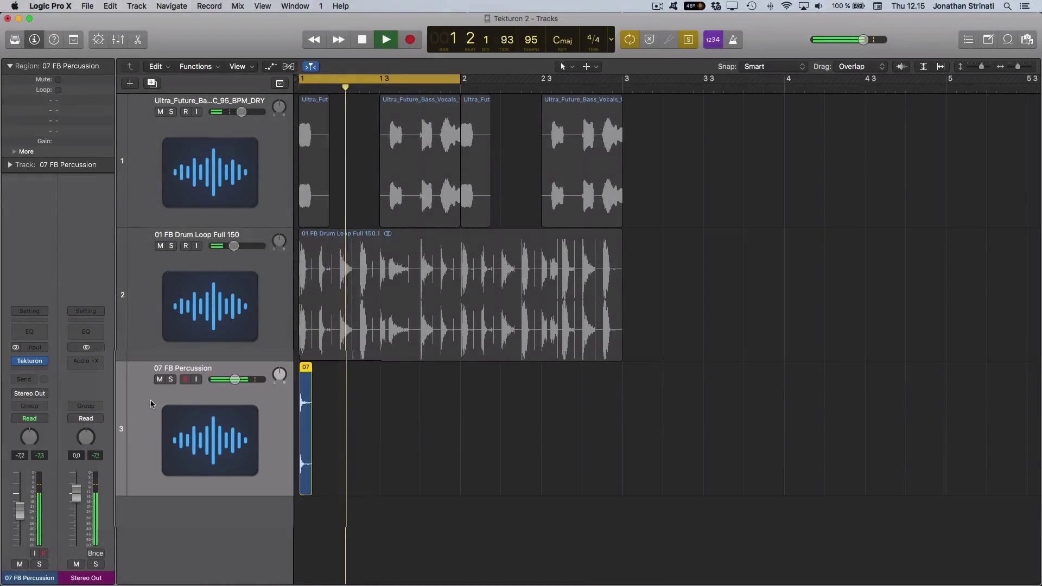
pyautogui.press('space')
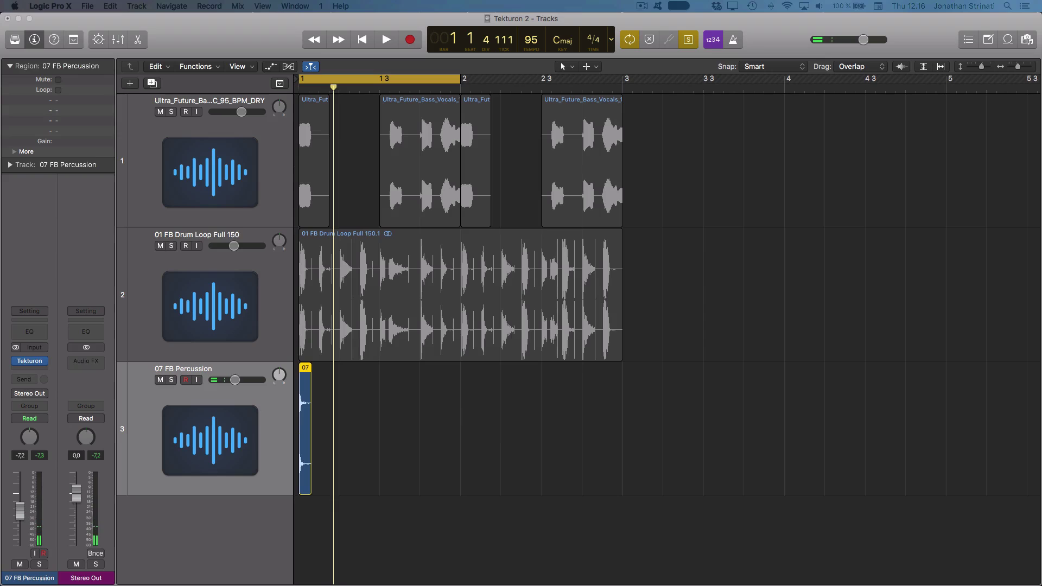
pyautogui.click(30, 361)
pyautogui.moveTo(868, 242); pyautogui.dragTo(676, 156)
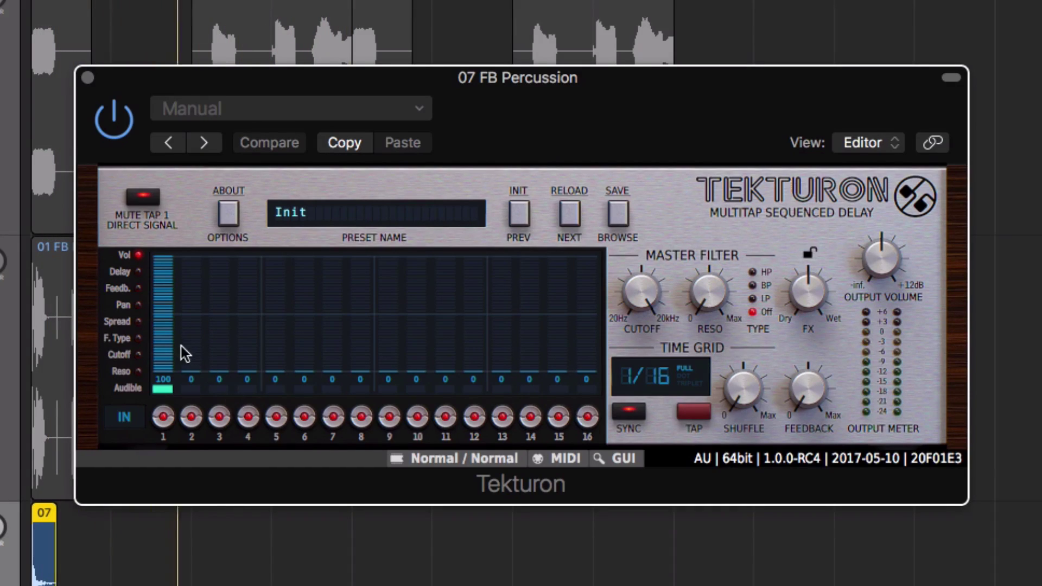
# Step: Draw a wave of volume levels between 38 and 91 across taps 2 to 16, with tap 2 at 77 and tap 3 at 66
pyautogui.moveTo(224, 297)
pyautogui.mouseDown()
pyautogui.moveTo(318, 268)
pyautogui.moveTo(427, 327)
pyautogui.moveTo(511, 273)
pyautogui.moveTo(571, 297)
pyautogui.moveTo(599, 273)
pyautogui.mouseUp()
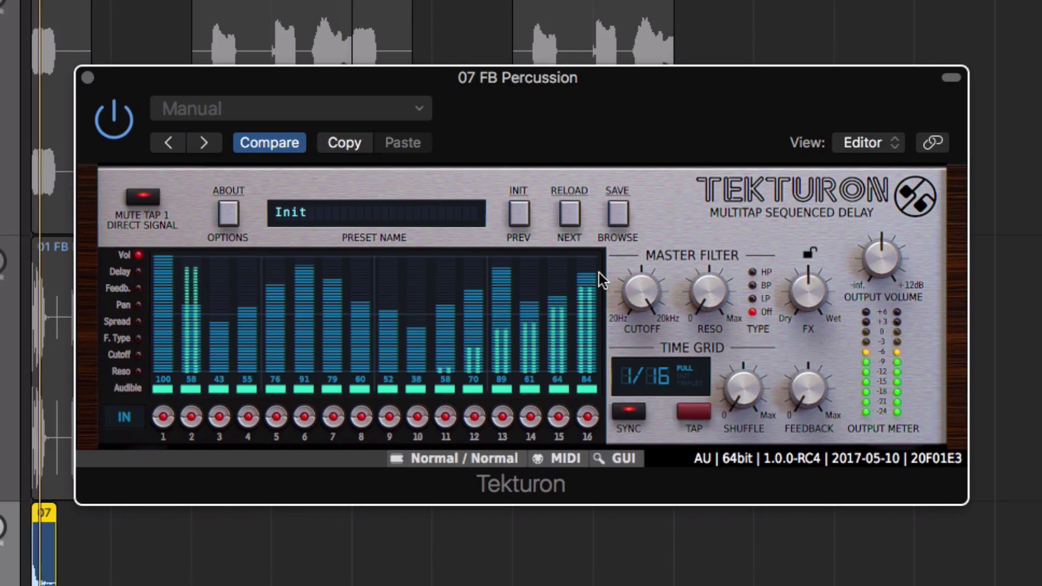
pyautogui.moveTo(214, 315); pyautogui.dragTo(197, 282)
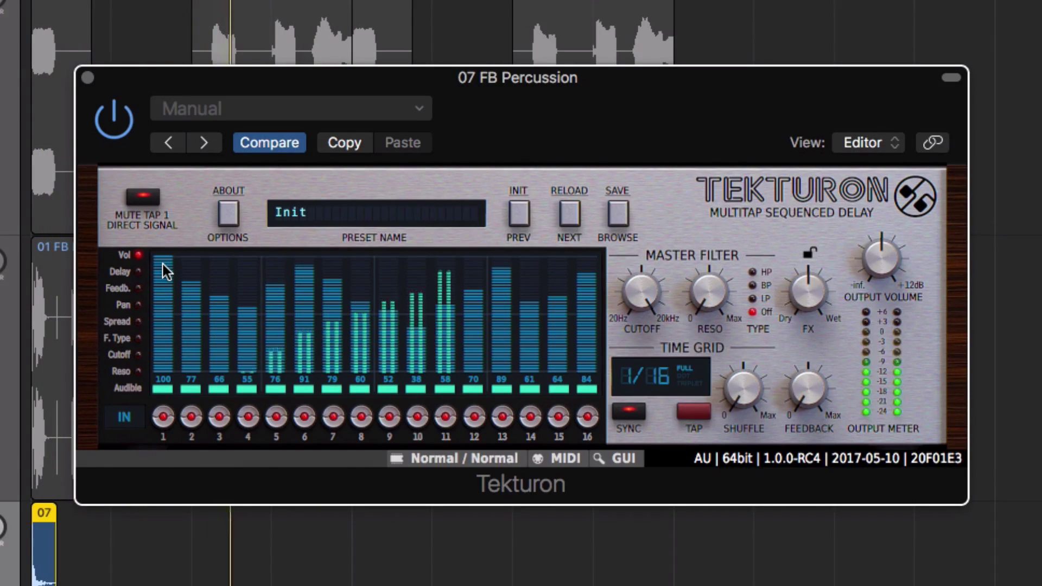
# Step: Set the panning of taps 2, 4, 7, 9, 11, 13, 14, 15, 16 to 55, -33, 39, -17, 55, -34, 53, -31, 44
pyautogui.click(139, 304)
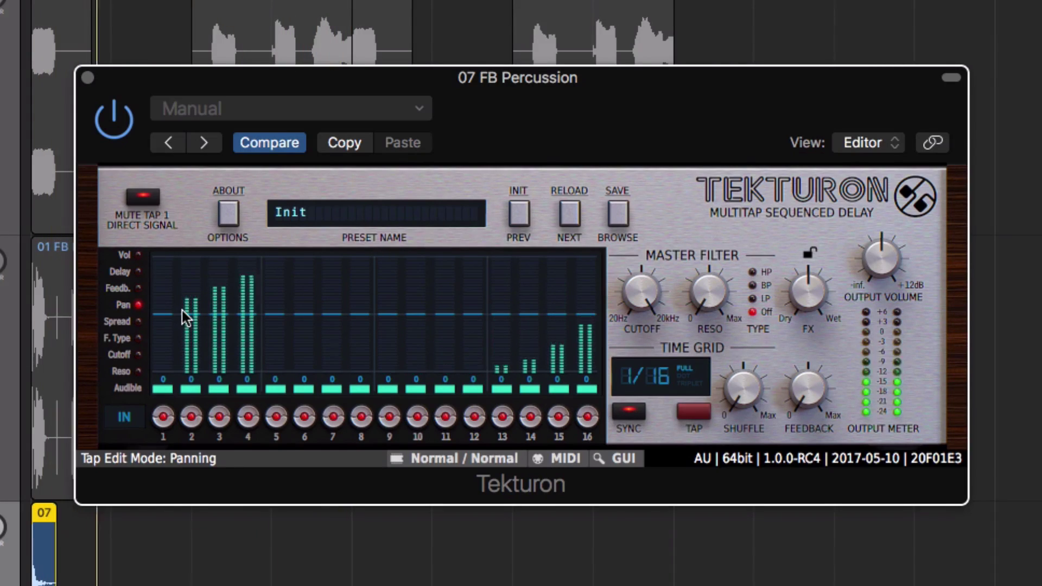
pyautogui.moveTo(178, 309); pyautogui.dragTo(191, 280)
pyautogui.moveTo(245, 313); pyautogui.dragTo(242, 320)
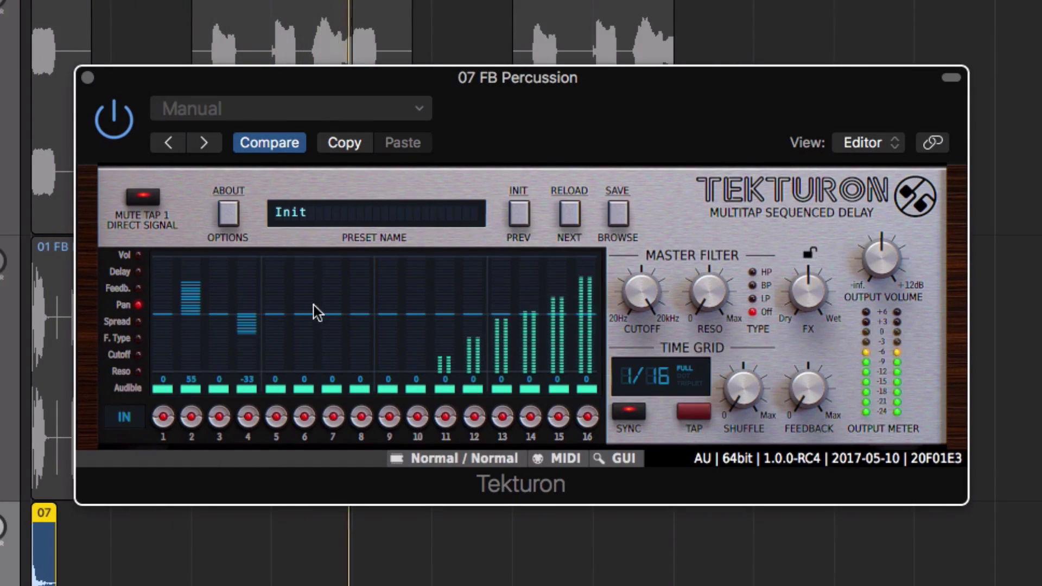
pyautogui.moveTo(330, 310); pyautogui.dragTo(326, 298)
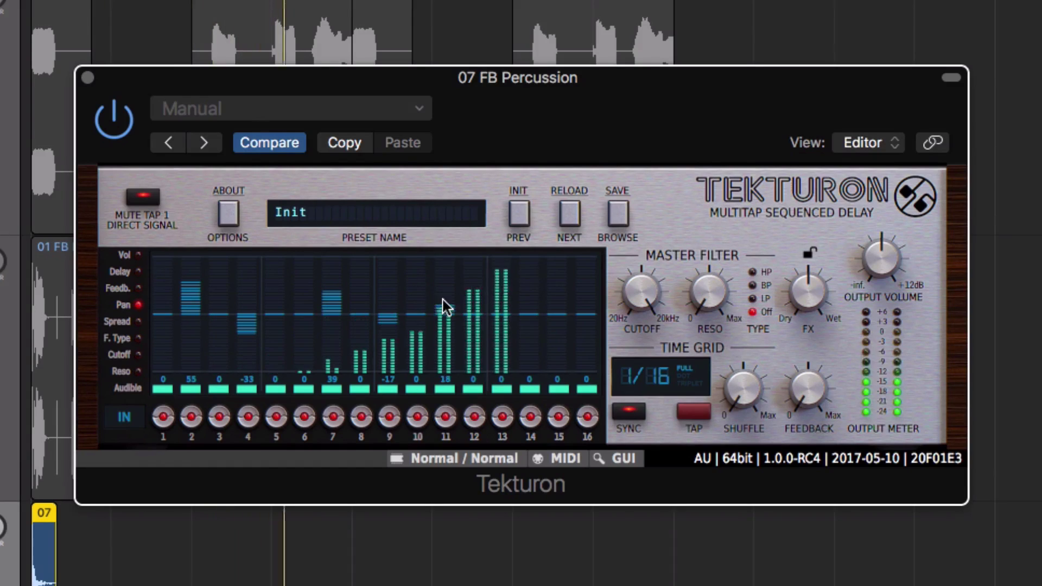
pyautogui.moveTo(443, 307); pyautogui.dragTo(445, 281)
pyautogui.moveTo(501, 315)
pyautogui.mouseDown()
pyautogui.moveTo(501, 332)
pyautogui.moveTo(532, 288)
pyautogui.moveTo(556, 328)
pyautogui.mouseUp()
pyautogui.moveTo(586, 314)
pyautogui.mouseDown()
pyautogui.moveTo(601, 302)
pyautogui.moveTo(595, 289)
pyautogui.mouseUp()
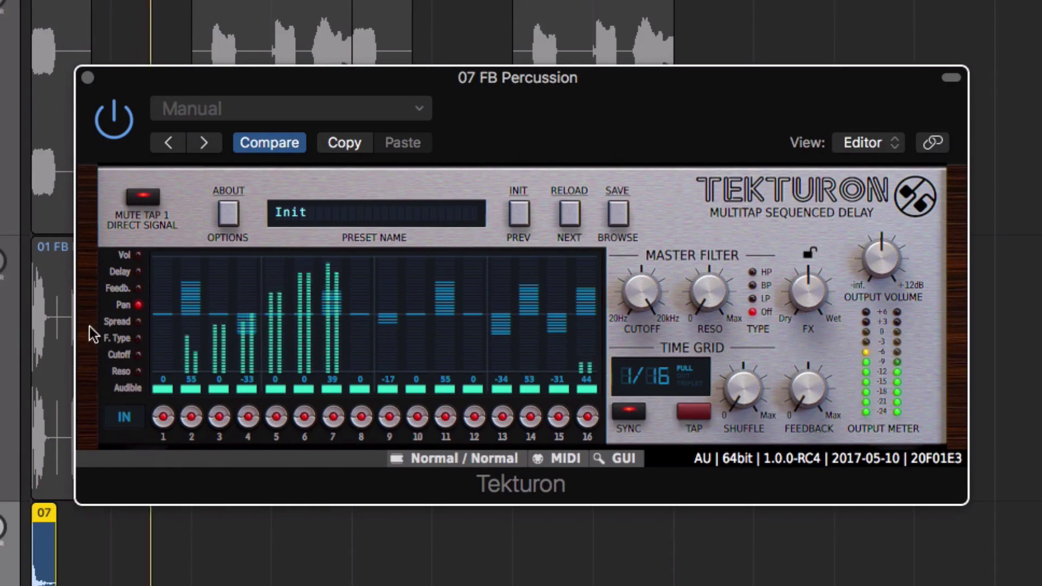
# Step: Set the stereo spread of taps 5, 7, 8, 10, 11, 13, 14, 15, 16 to 51, 29, 32, 22, 41, 38, -52, 38, -25
pyautogui.click(139, 323)
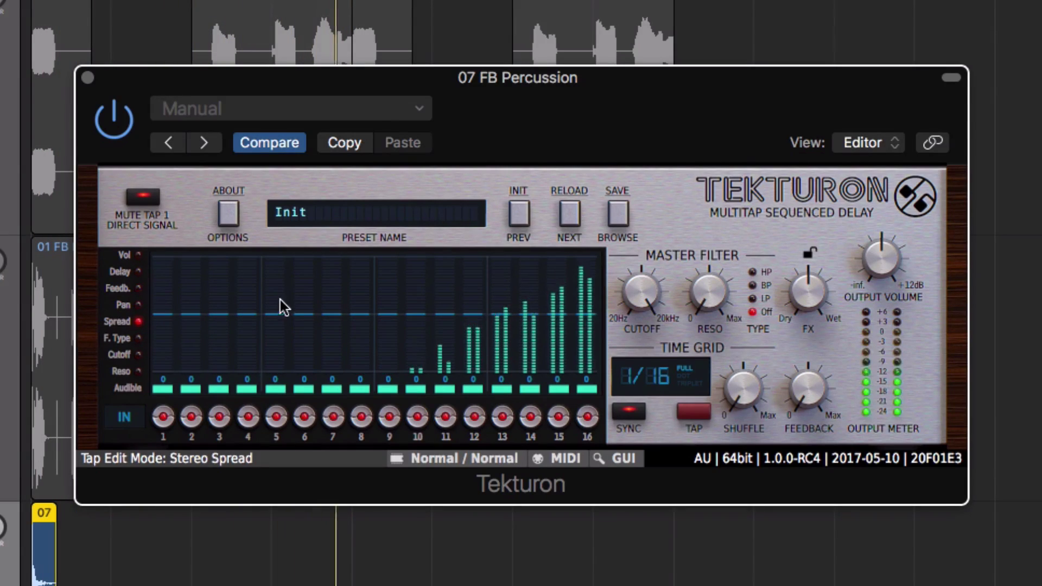
pyautogui.moveTo(280, 300)
pyautogui.mouseDown()
pyautogui.moveTo(337, 315)
pyautogui.moveTo(467, 297)
pyautogui.mouseUp()
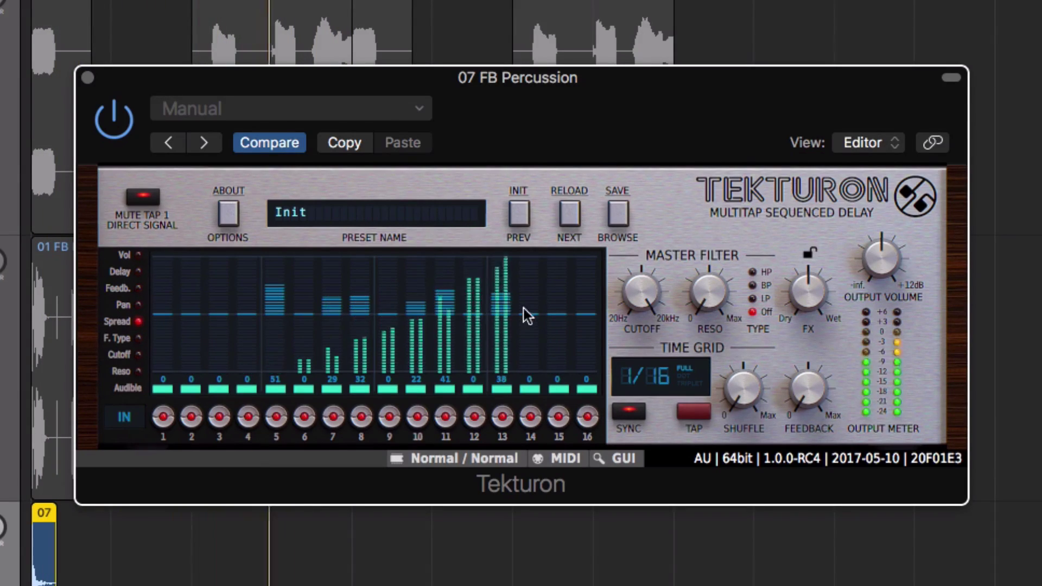
pyautogui.moveTo(537, 344)
pyautogui.mouseDown()
pyautogui.moveTo(566, 301)
pyautogui.moveTo(586, 320)
pyautogui.mouseUp()
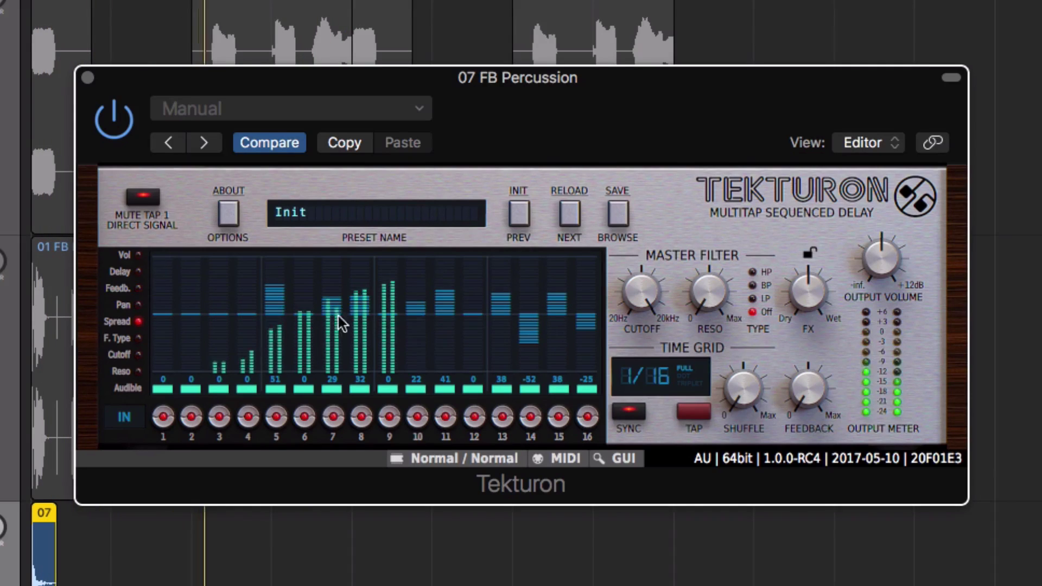
# Step: Set the stereo spread of taps 1, 2 and 3 to 35, -21 and 42
pyautogui.moveTo(210, 305)
pyautogui.mouseDown()
pyautogui.moveTo(197, 300)
pyautogui.moveTo(184, 319)
pyautogui.mouseUp()
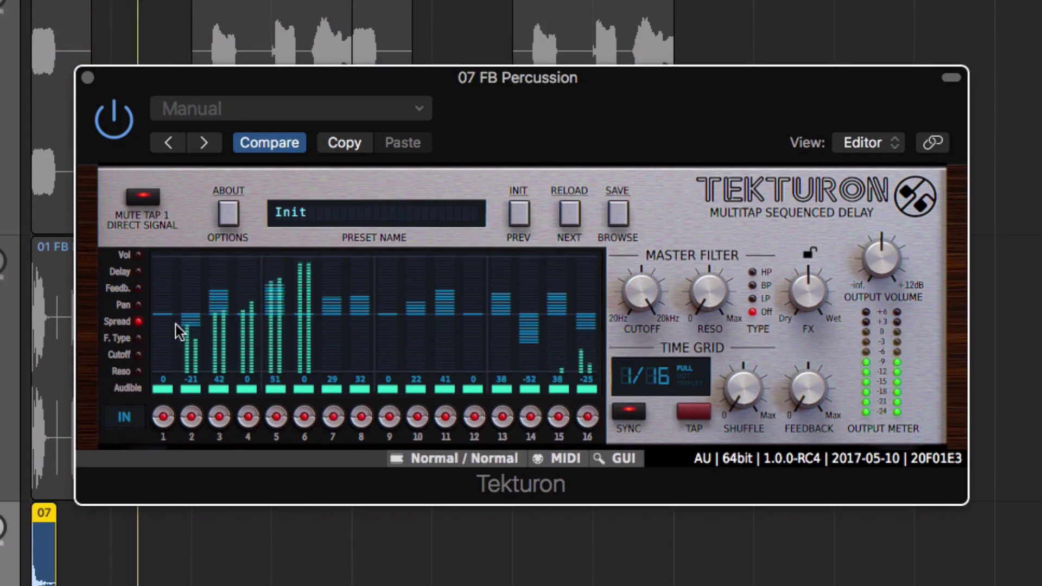
pyautogui.click(163, 297)
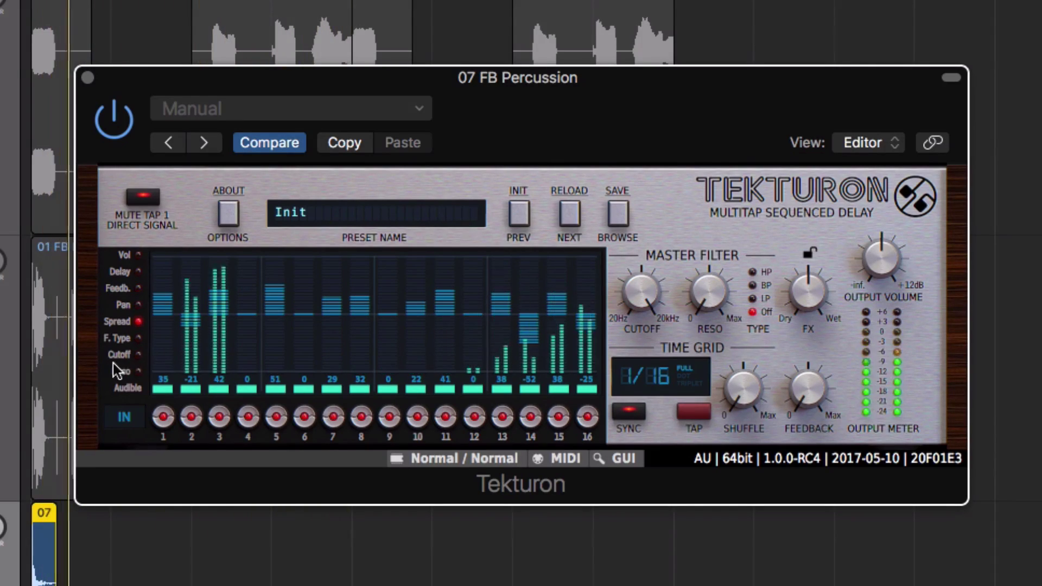
# Step: Set tap filter types to HP for 1, 5, 13, BP for 2, 4, 6, 12, 15, 16, and LP for 3, 7, 10, 11, 14
pyautogui.click(139, 338)
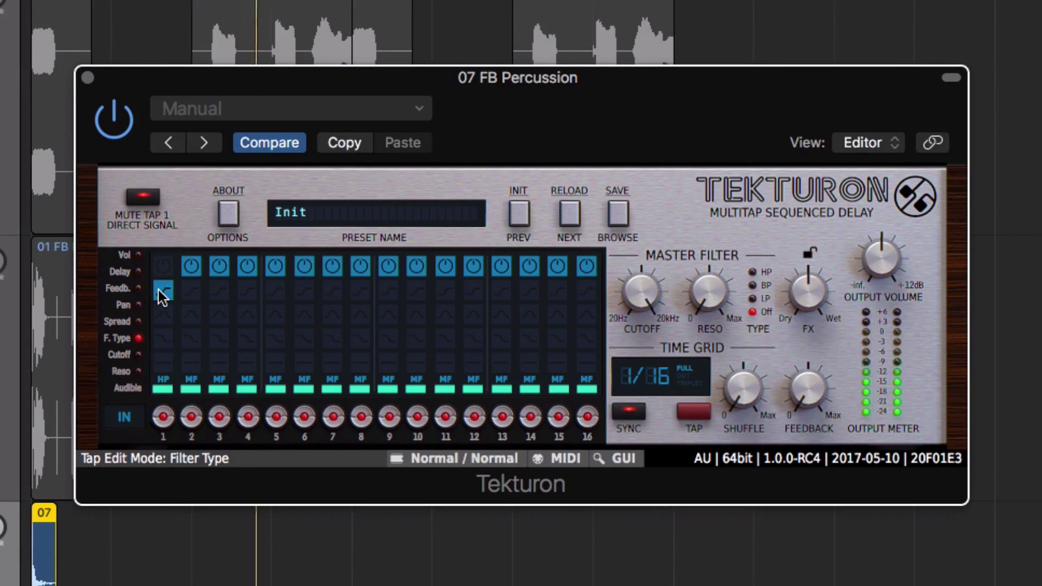
pyautogui.click(413, 294)
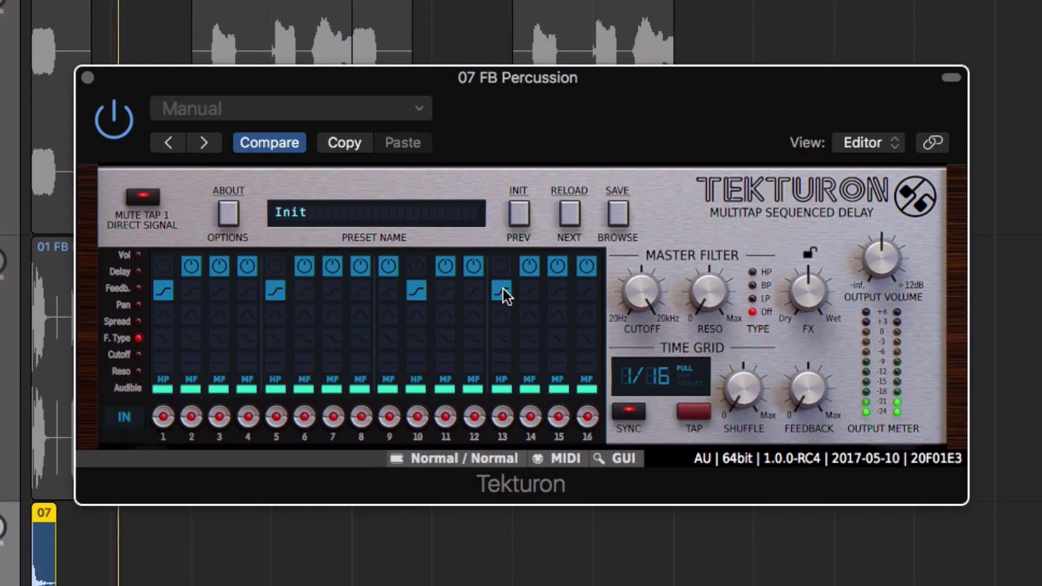
pyautogui.click(186, 313)
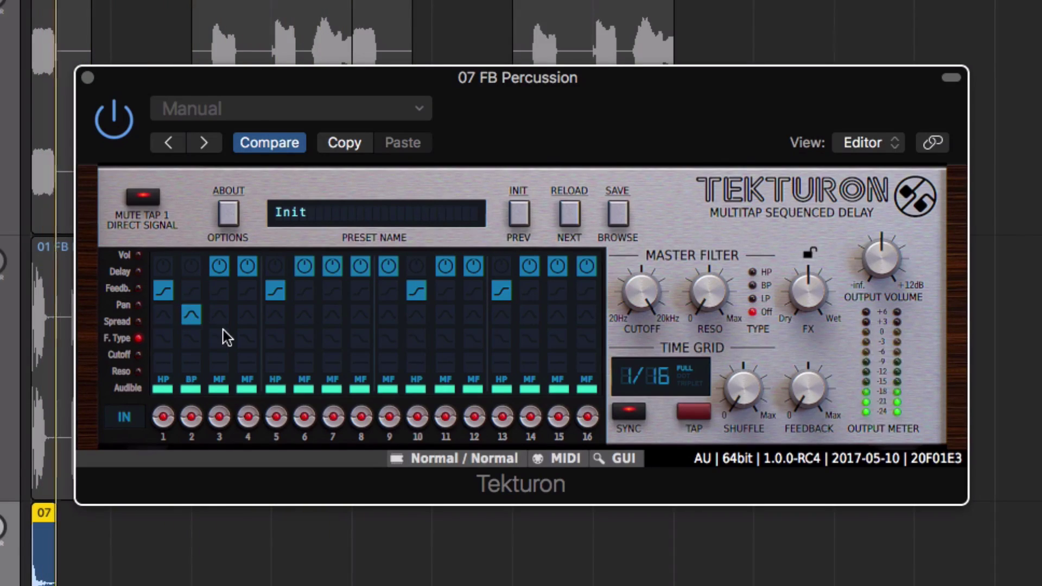
pyautogui.click(221, 336)
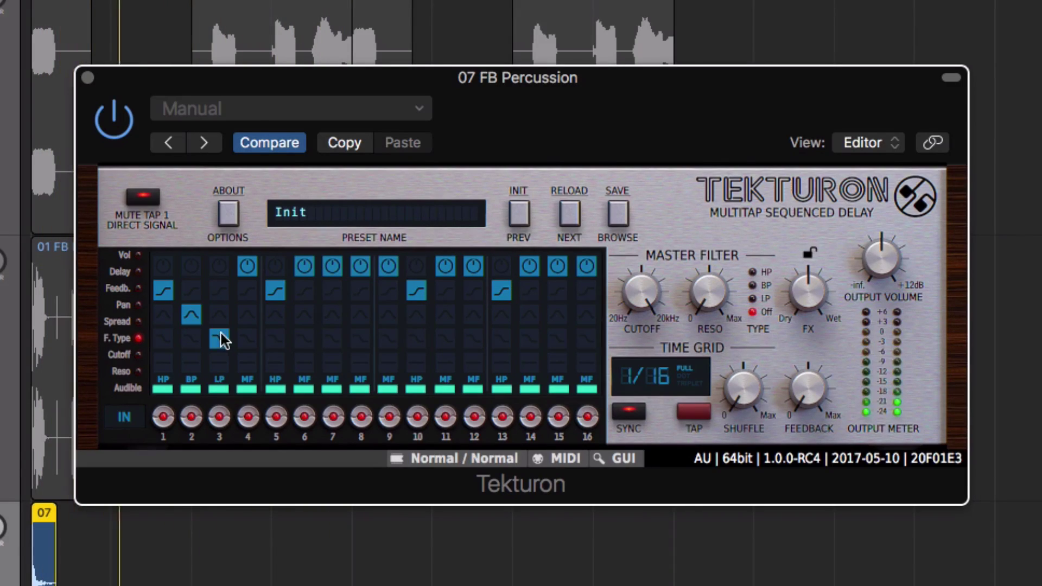
pyautogui.click(336, 340)
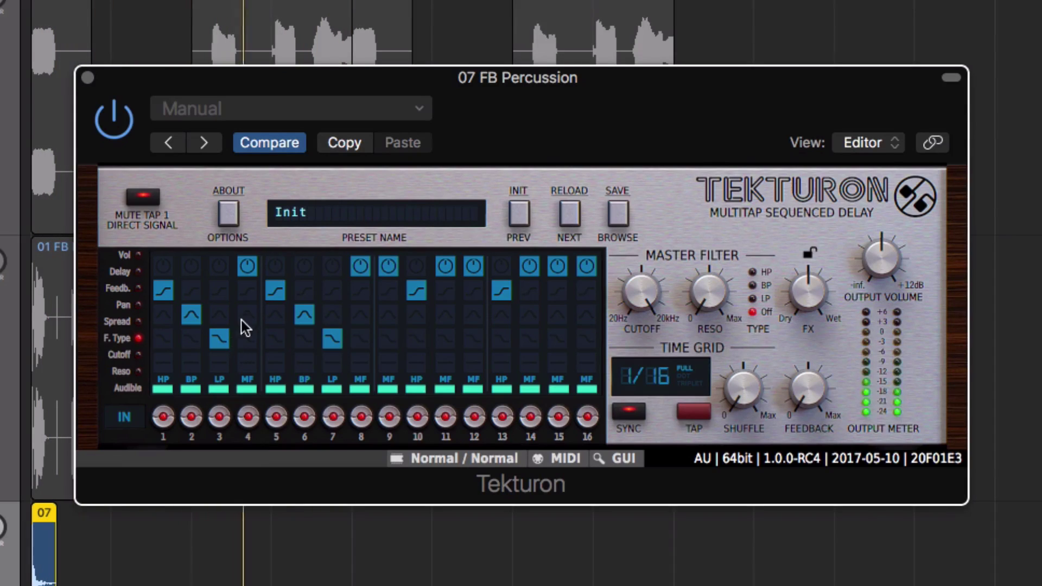
pyautogui.click(417, 339)
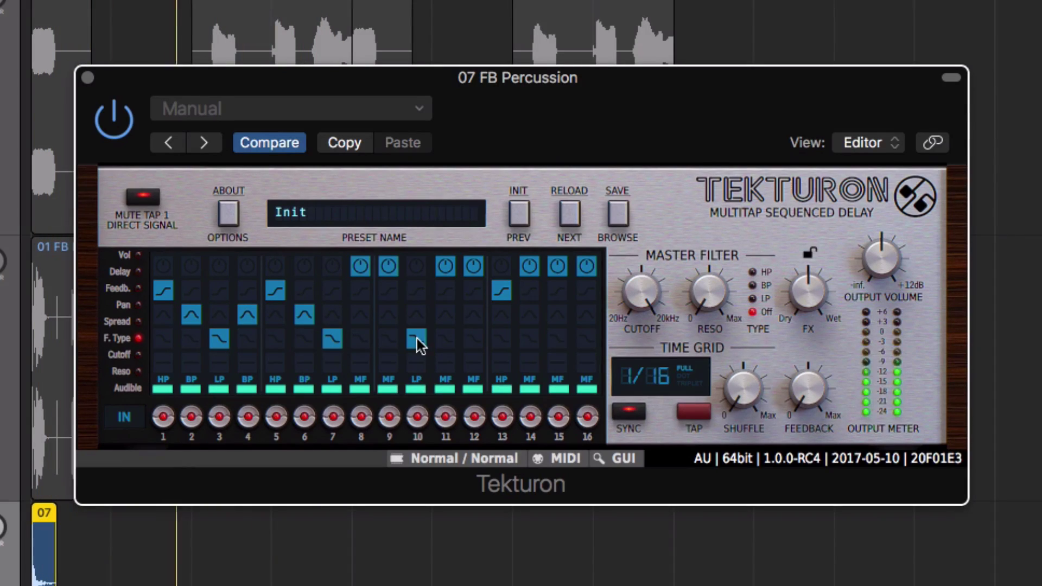
pyautogui.click(445, 339)
pyautogui.click(475, 314)
pyautogui.click(555, 315)
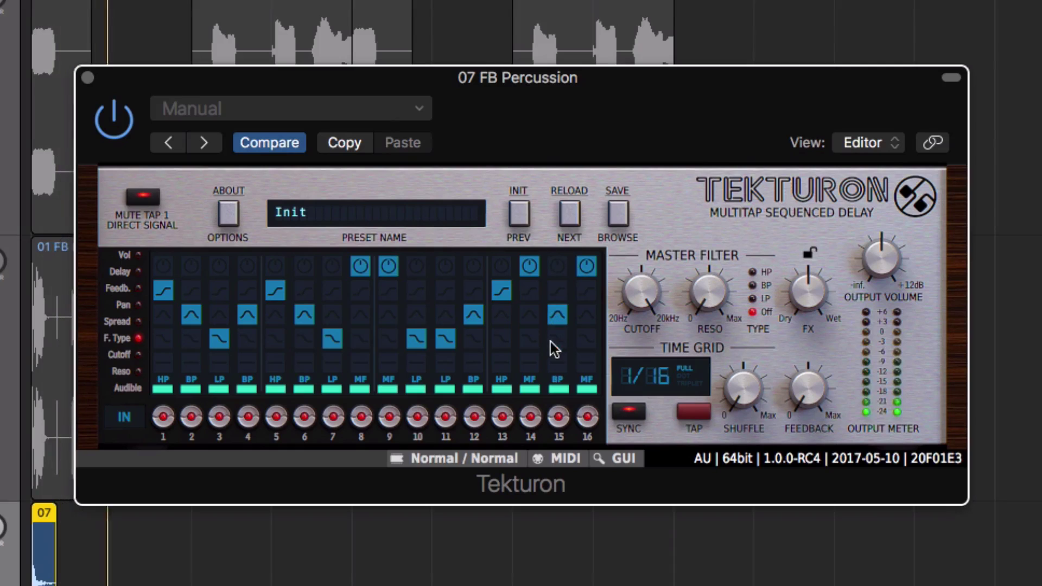
pyautogui.click(531, 339)
pyautogui.click(587, 314)
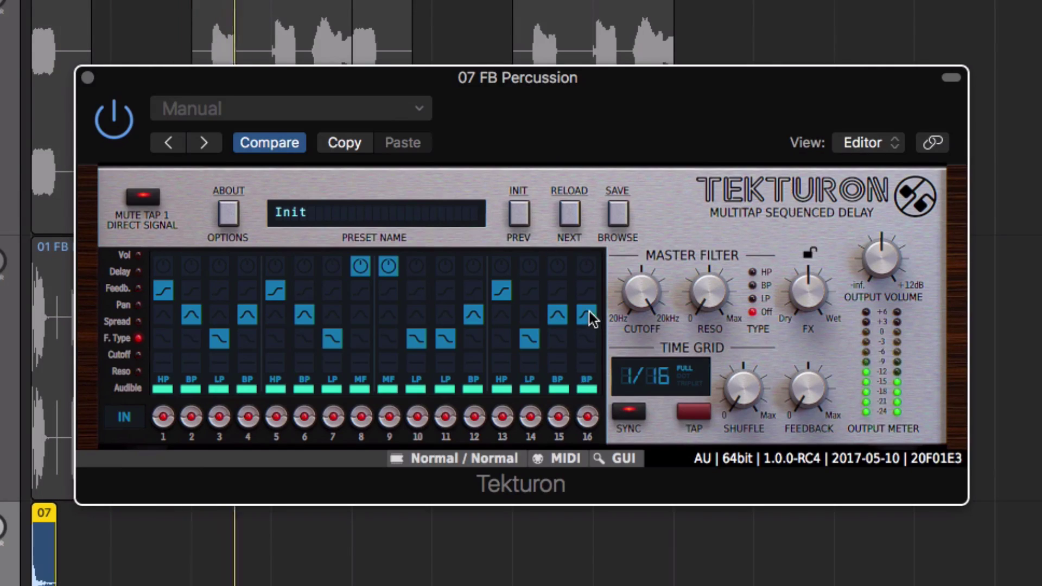
# Step: Switch the master filter to LP and set cutoffs of taps 2, 4–8, 11, 12, 14, 15 to 41, 25, 42, 43, -20, -36, 31, 40, -39, -38
pyautogui.click(753, 298)
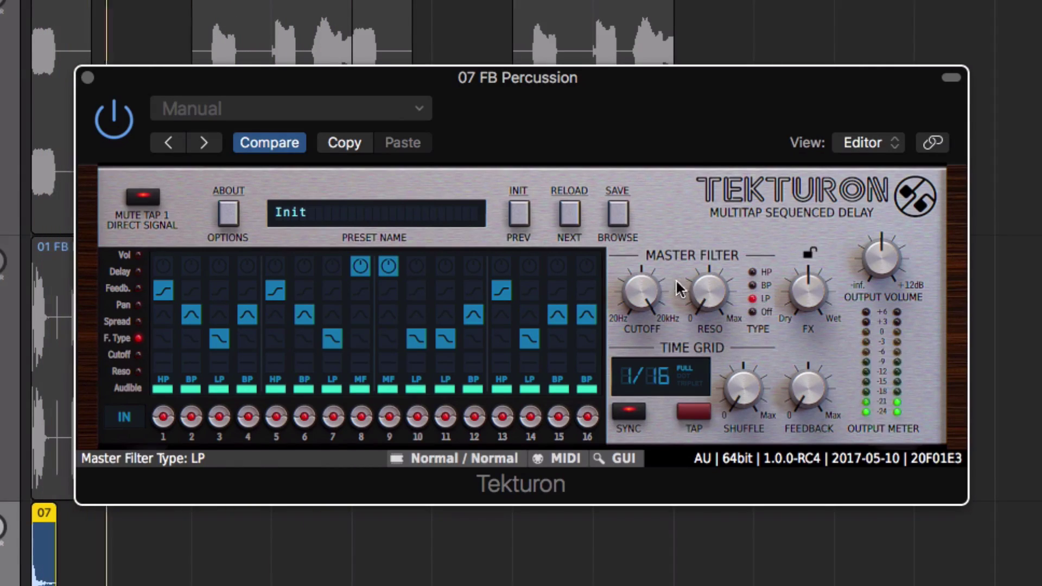
pyautogui.click(130, 355)
pyautogui.click(187, 298)
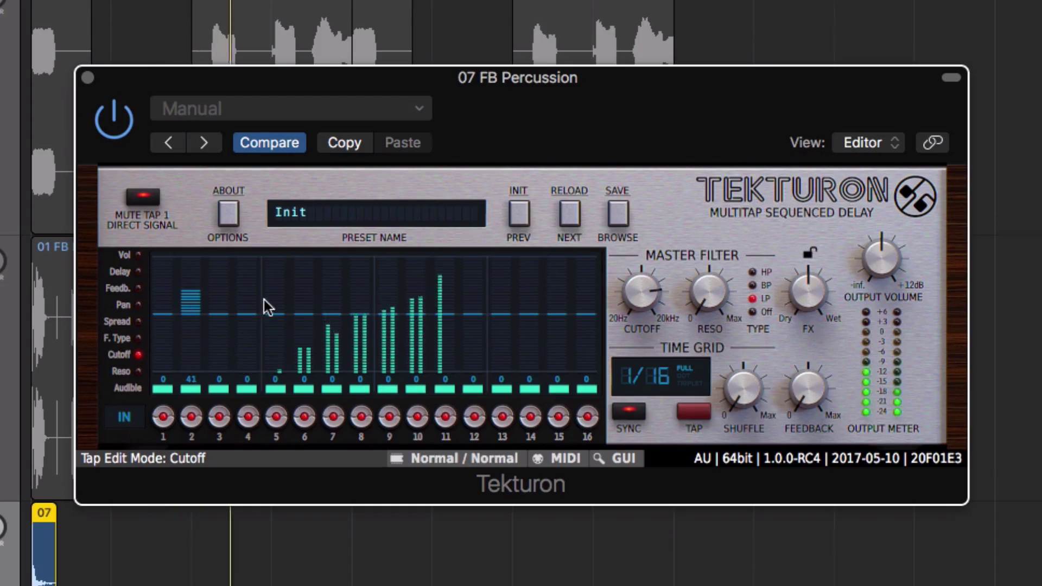
pyautogui.moveTo(264, 300); pyautogui.dragTo(513, 312)
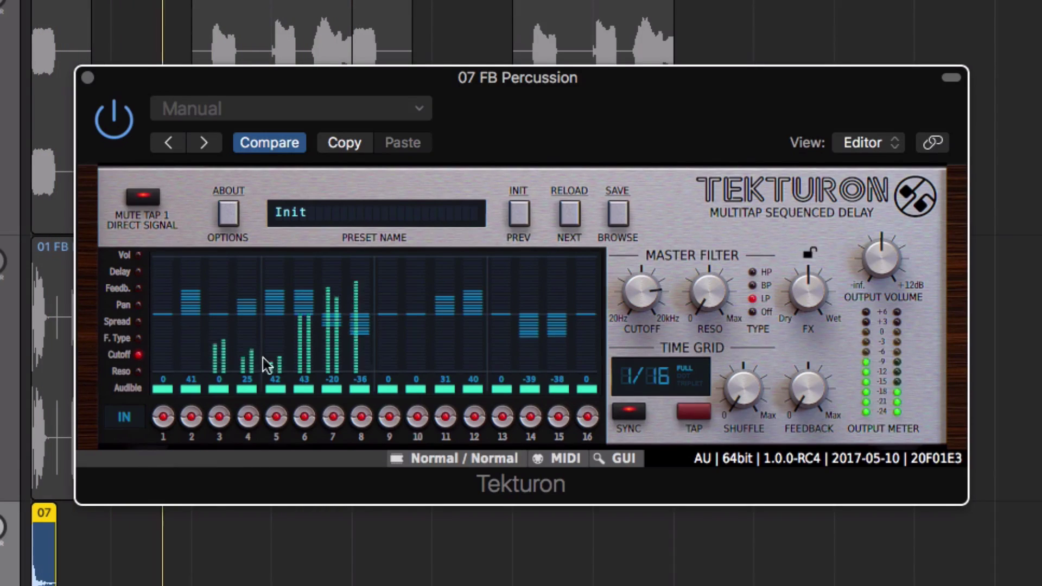
# Step: Set the resonance of taps 1–15 to 13, 25, 46, 21, -10, -13, -13, 0, 46, 49, 47, 46, 30, -2, -10
pyautogui.click(137, 368)
pyautogui.moveTo(172, 307)
pyautogui.mouseDown()
pyautogui.moveTo(266, 302)
pyautogui.moveTo(311, 361)
pyautogui.moveTo(401, 287)
pyautogui.moveTo(548, 319)
pyautogui.mouseUp()
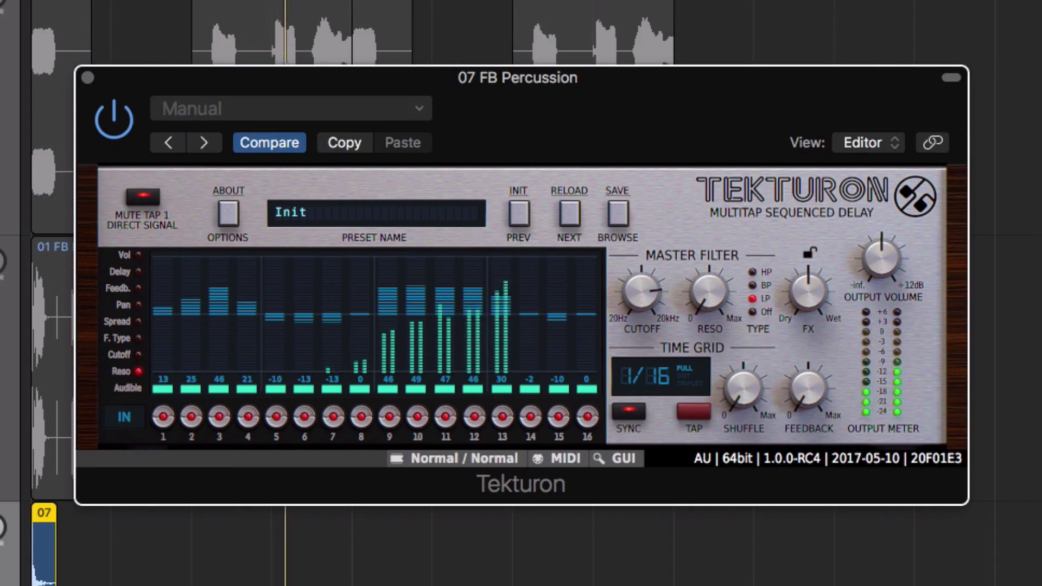
# Step: Solo the 01 FB track alongside the percussion track and restart playback
pyautogui.moveTo(385, 585); pyautogui.dragTo(24, 461)
pyautogui.press('space')
pyautogui.press('space')
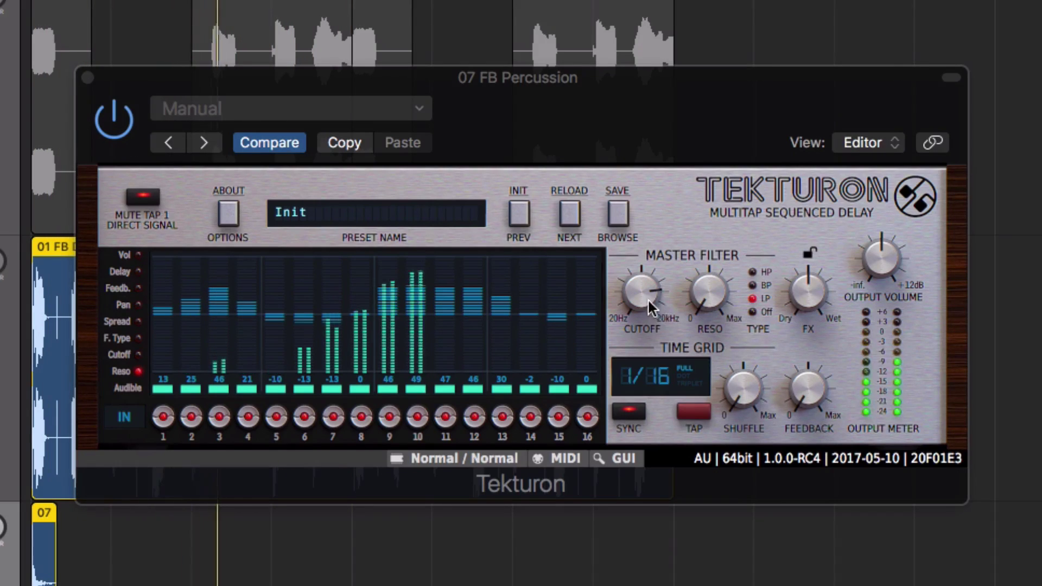
# Step: Raise the FX mix and set the master filter to BP with 31% resonance and a cutoff of 6996.36 Hz
pyautogui.moveTo(652, 307); pyautogui.dragTo(656, 275)
pyautogui.moveTo(800, 268); pyautogui.dragTo(803, 250)
pyautogui.moveTo(710, 294); pyautogui.dragTo(729, 288)
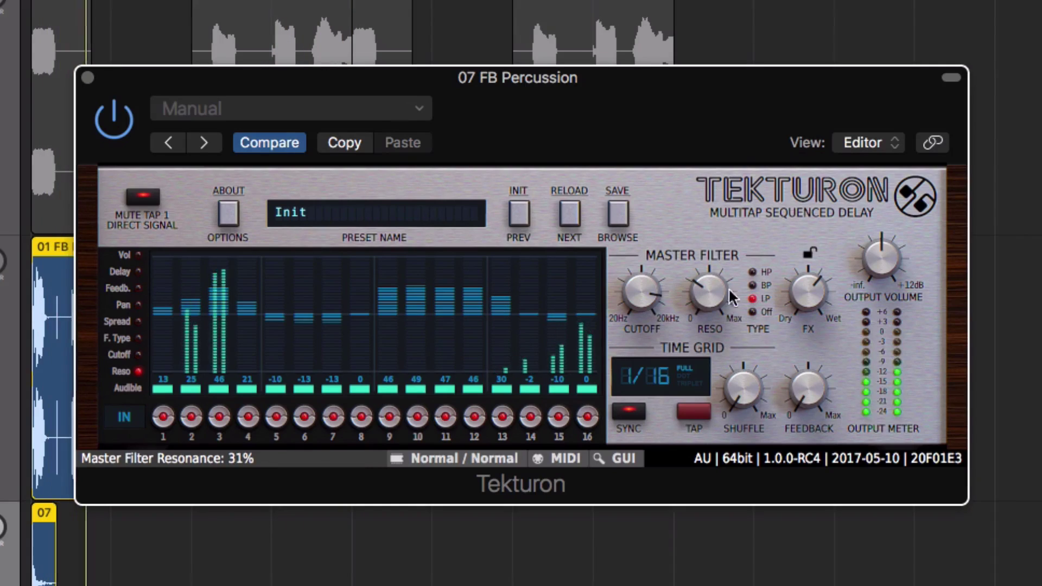
pyautogui.click(752, 286)
pyautogui.moveTo(644, 289); pyautogui.dragTo(660, 310)
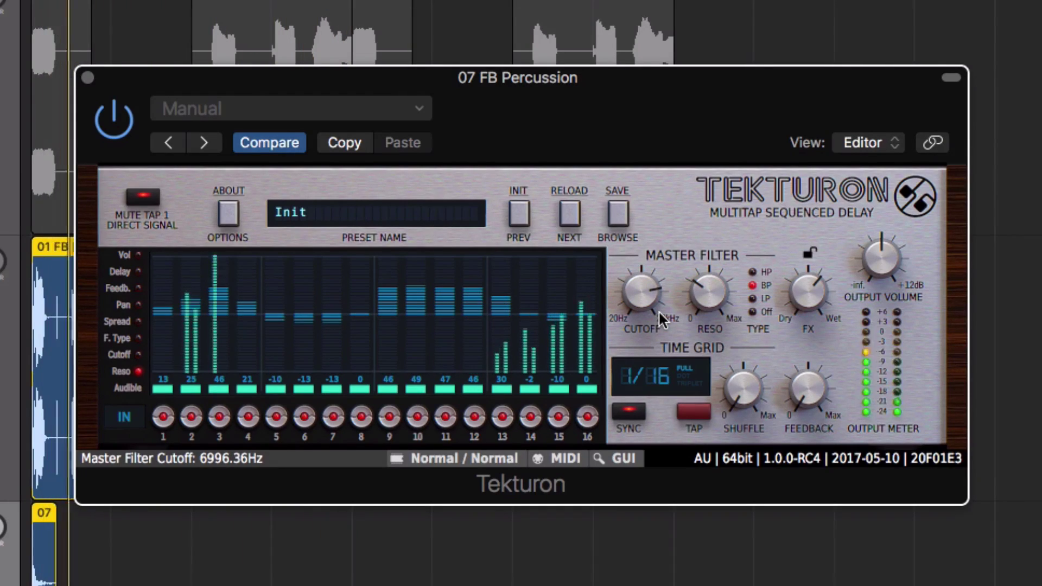
# Step: Show the MIDI CC learn and clear options for the master filter cutoff
pyautogui.rightClick(646, 299)
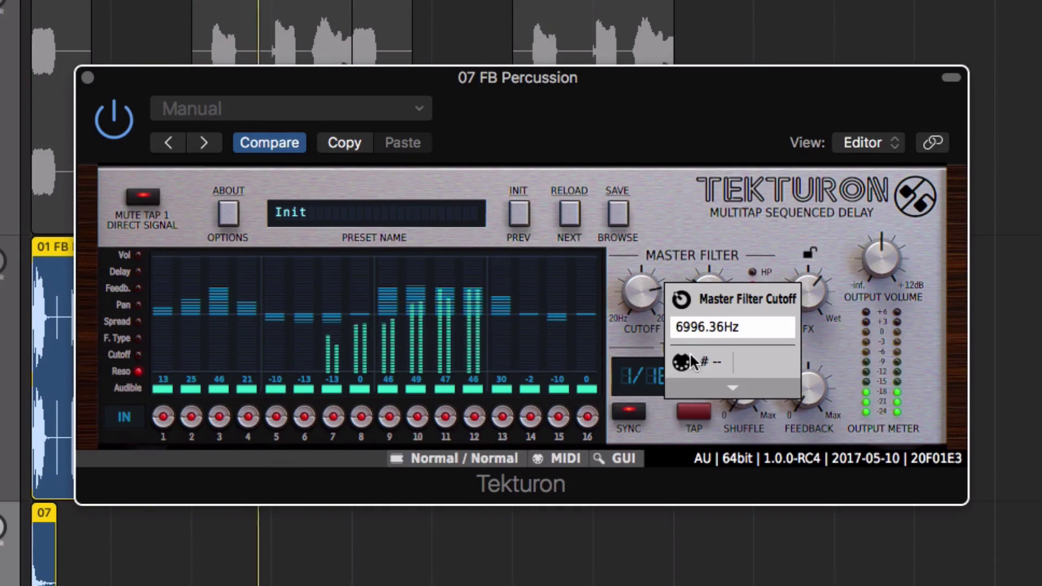
pyautogui.click(733, 388)
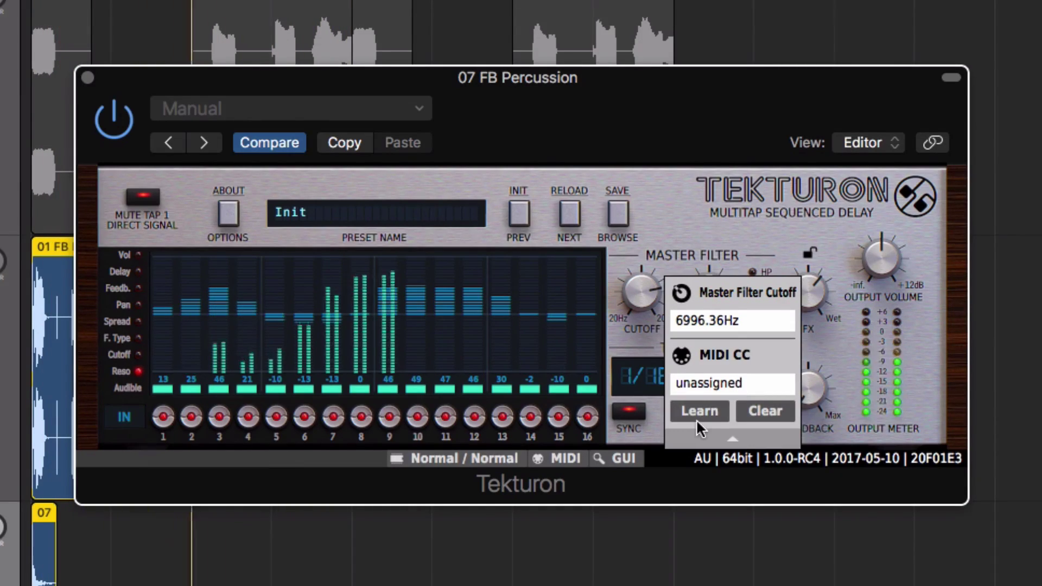
pyautogui.click(754, 412)
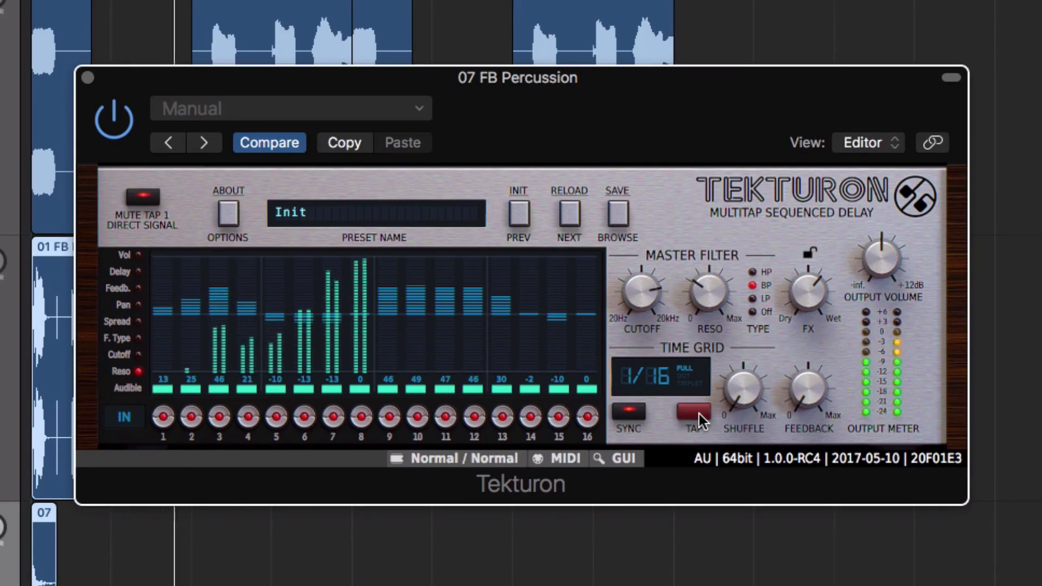